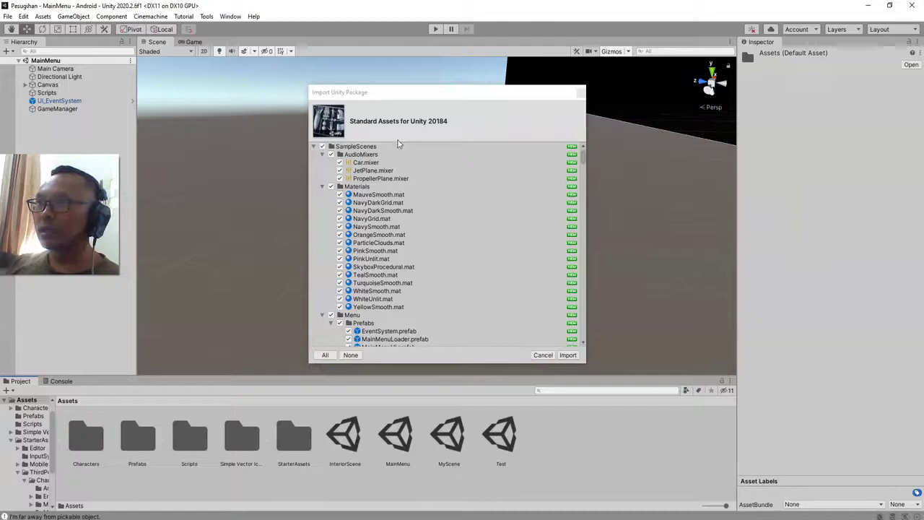
Step: Review the Standard Assets item list and import every checked item into the project
mouse_move(429, 97)
mouse_down()
mouse_move(445, 99)
mouse_move(422, 86)
mouse_up()
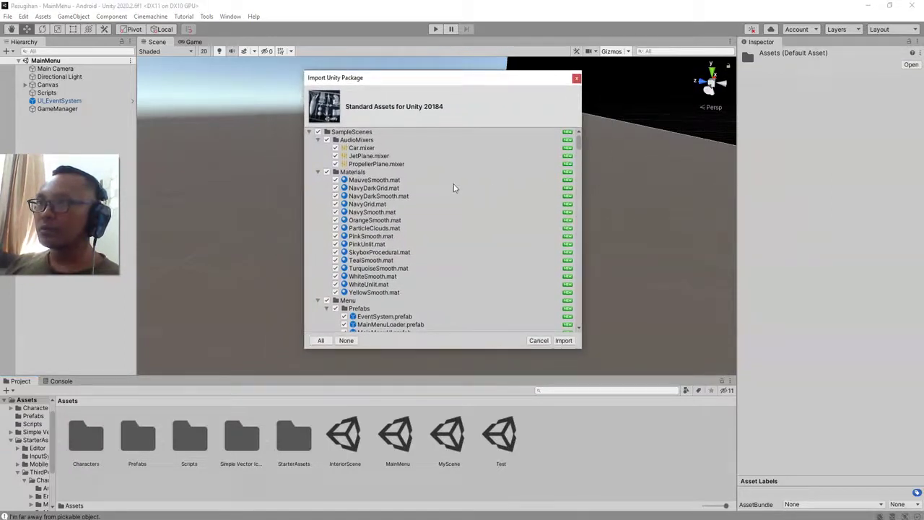
scroll(428, 250, down, 10)
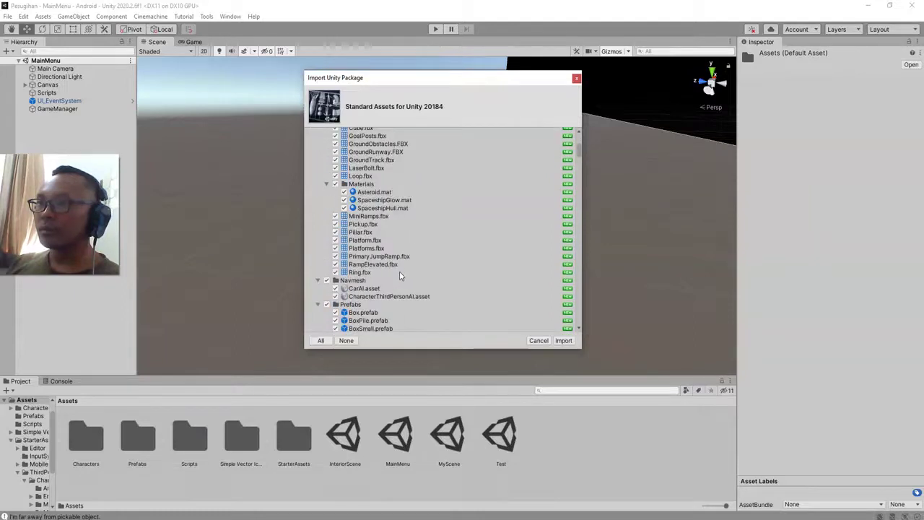
scroll(433, 238, down, 5)
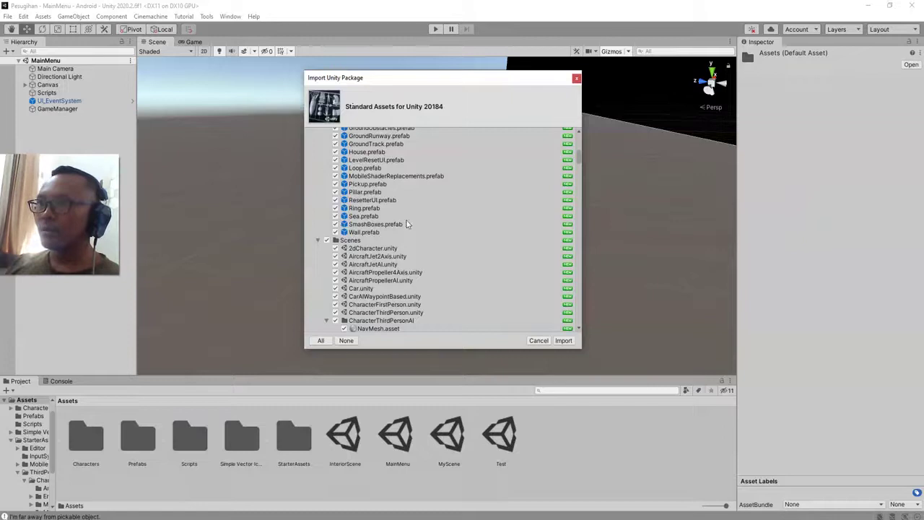
scroll(412, 238, up, 15)
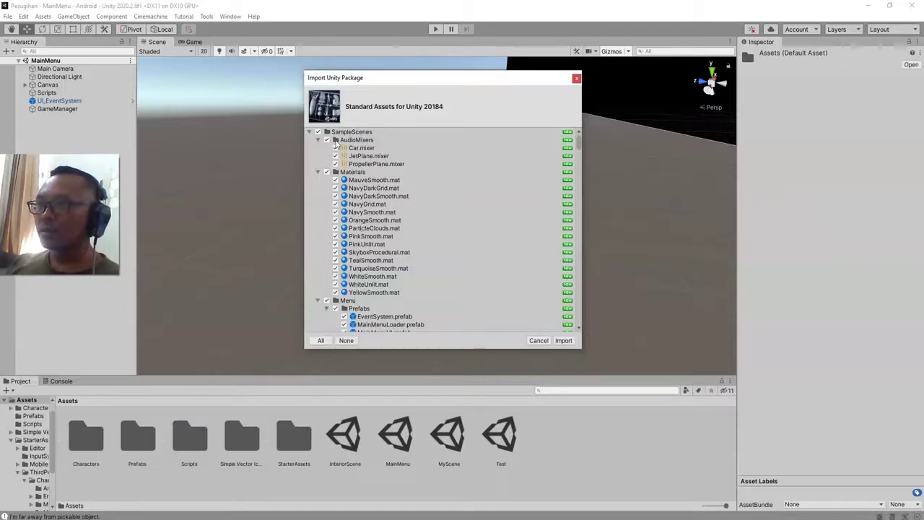
click(561, 340)
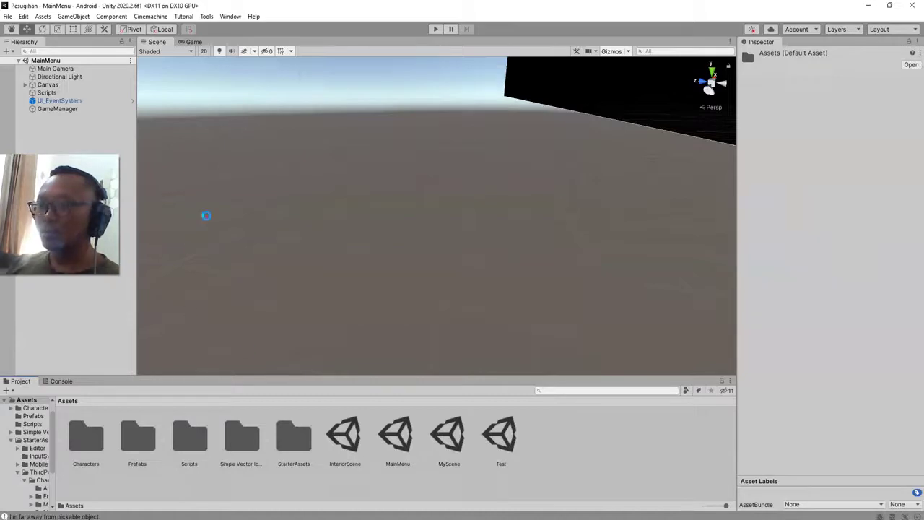
Step: Reload the Standard Assets (for Unity 2018.4) Asset Store page in Chrome and scroll its details
key(alt+Tab)
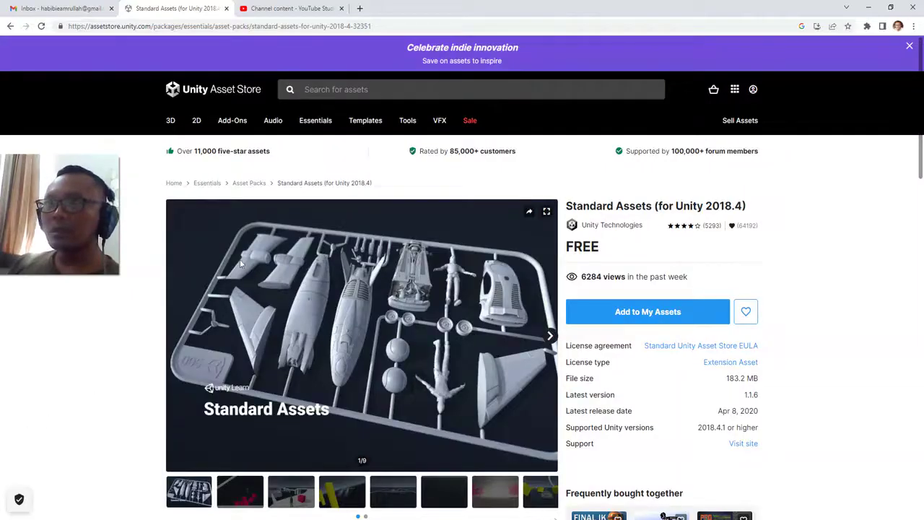
scroll(338, 363, down, 2)
scroll(338, 363, down, 2)
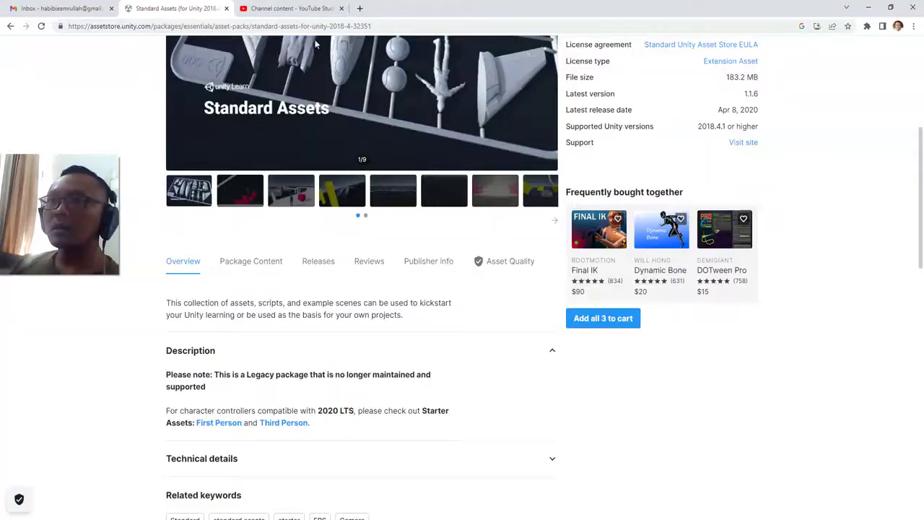
click(250, 27)
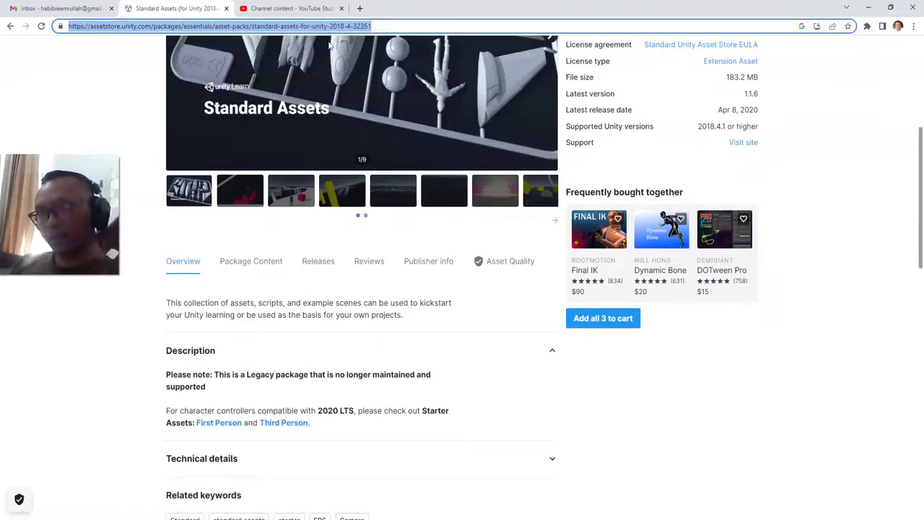
key(Return)
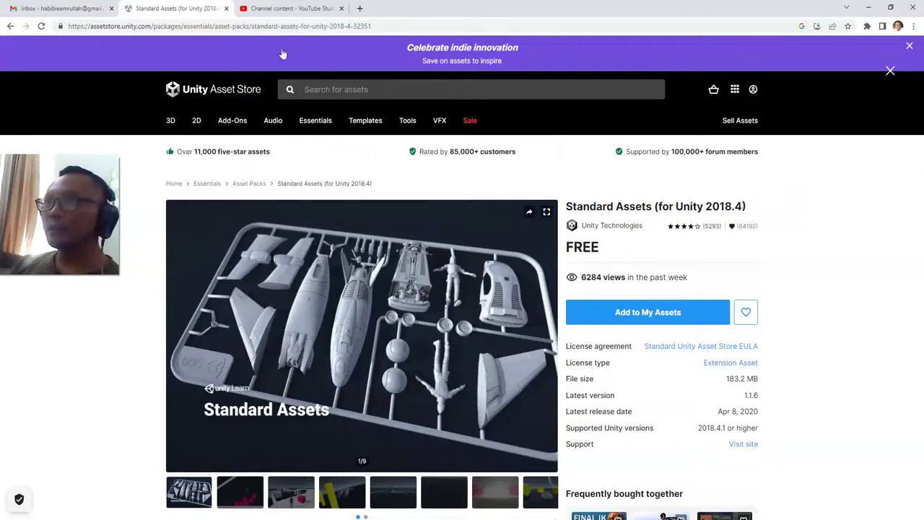
key(ctrl+l)
scroll(474, 278, down, 2)
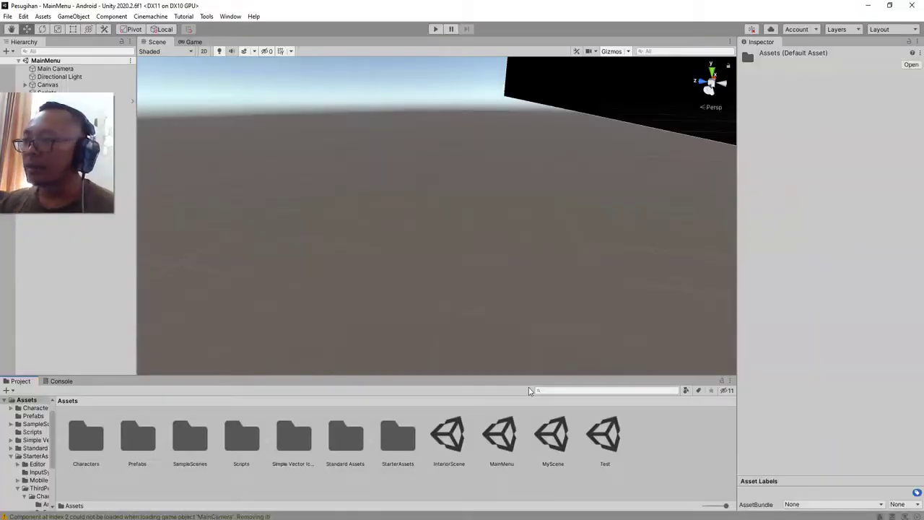
Step: Browse to Standard Assets/Vehicles/Car/Prefabs and select the Car prefab to inspect it
click(344, 446)
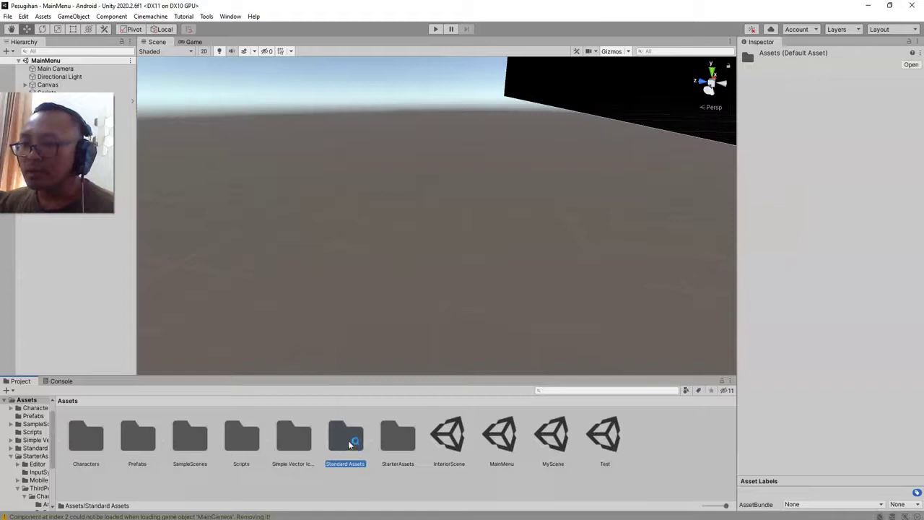
double_click(352, 441)
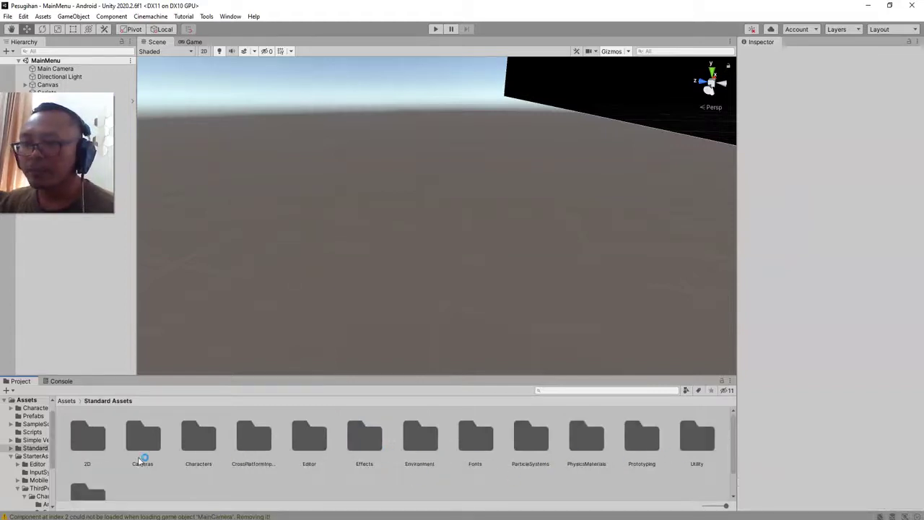
scroll(141, 456, down, 2)
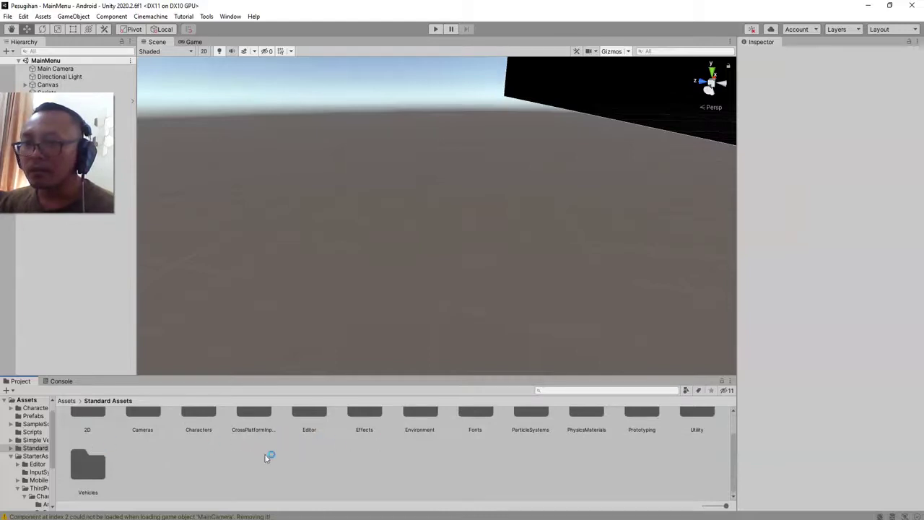
double_click(80, 466)
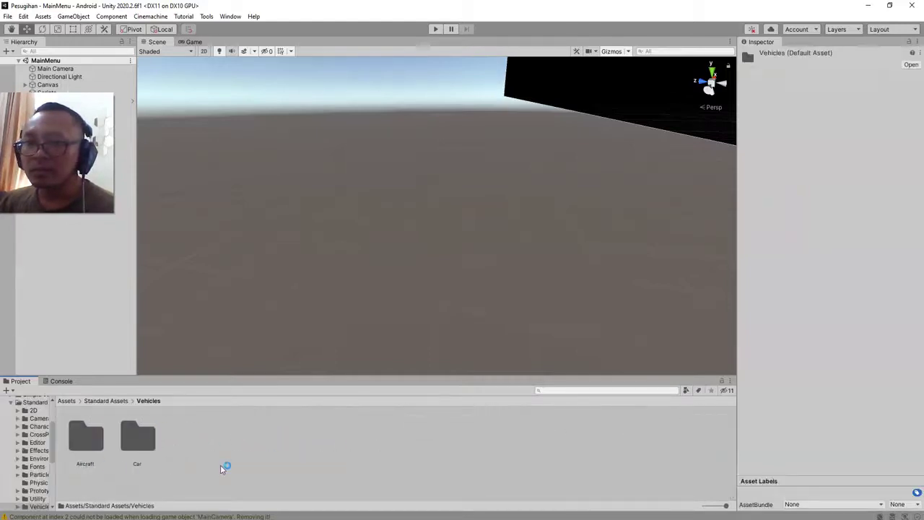
double_click(138, 437)
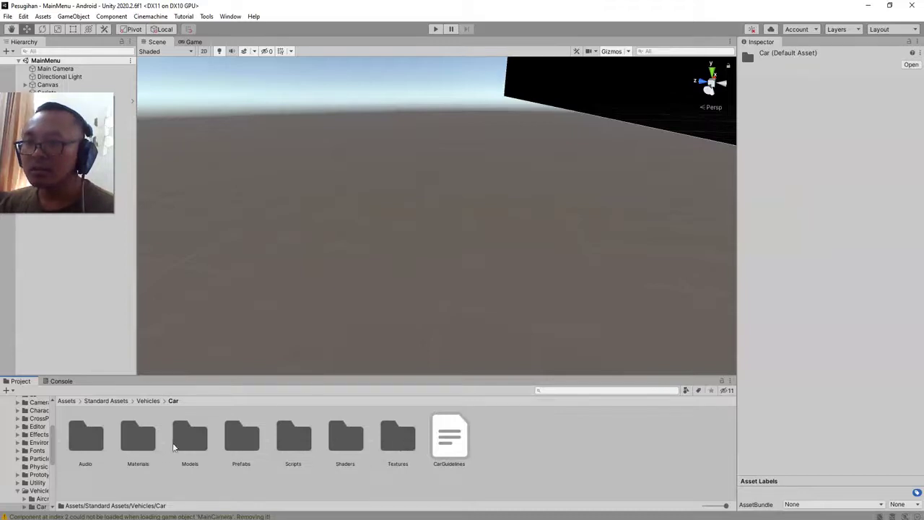
double_click(241, 437)
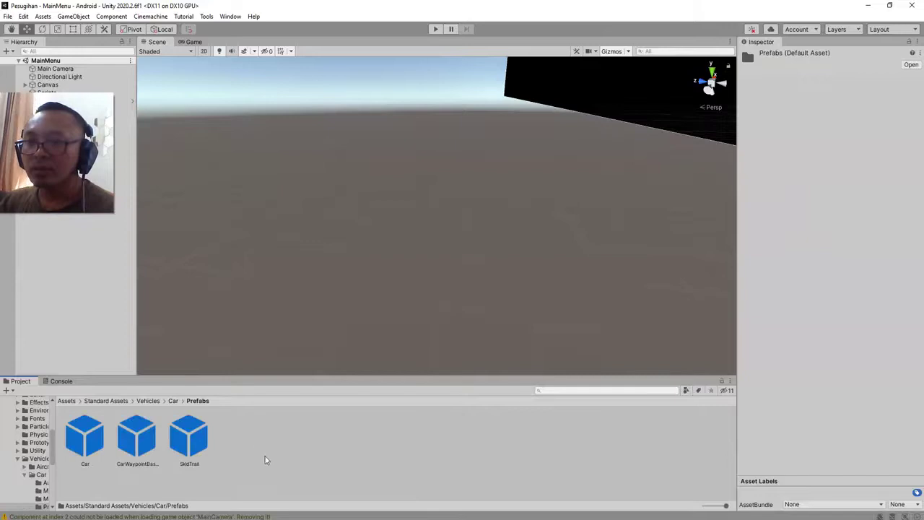
click(99, 449)
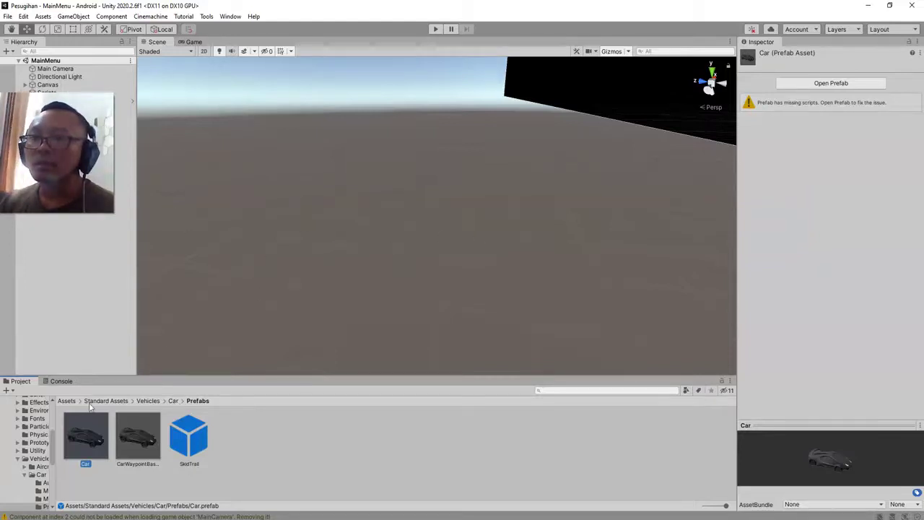
Step: Create a scene asset named CarDriving in the Assets root, open it, then open StarterAssets
click(66, 400)
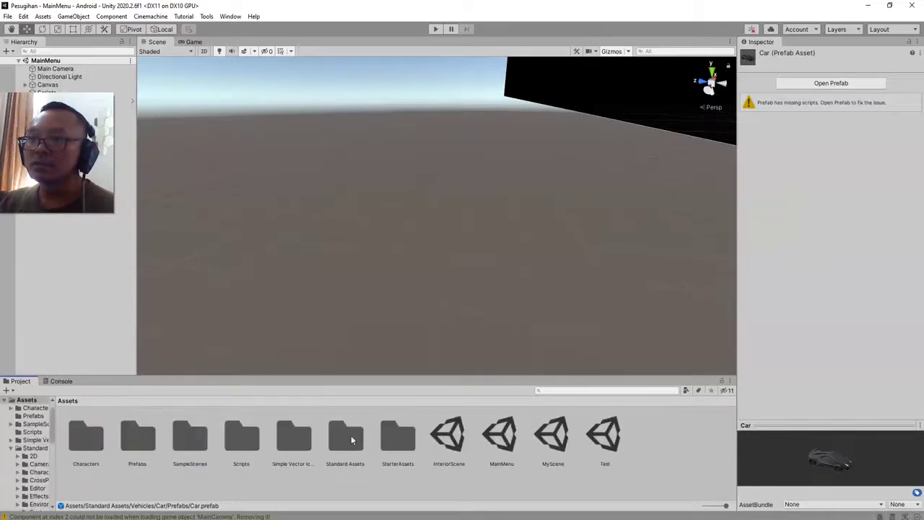
right_click(650, 483)
mouse_move(721, 217)
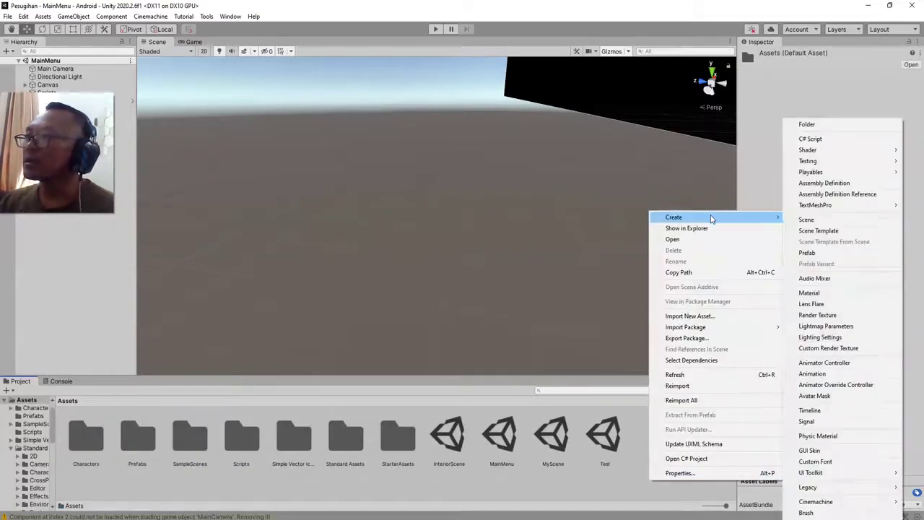
click(817, 225)
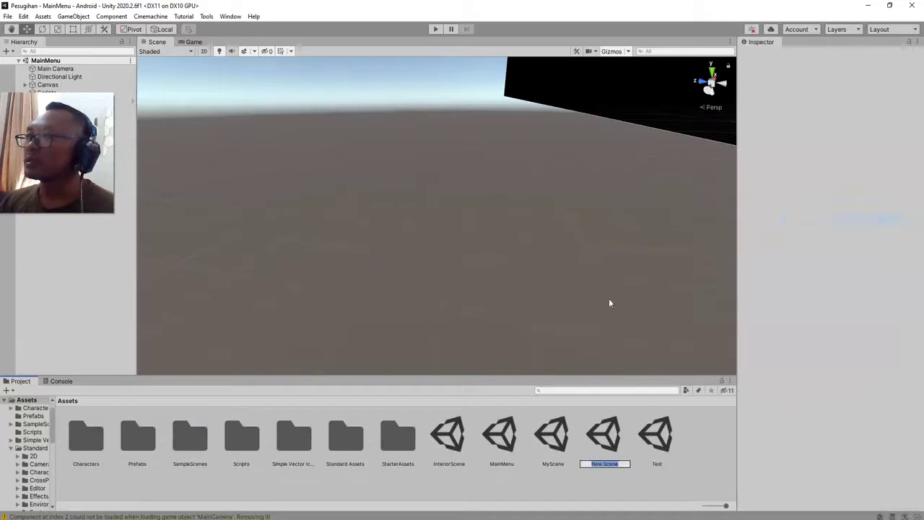
text(Car)
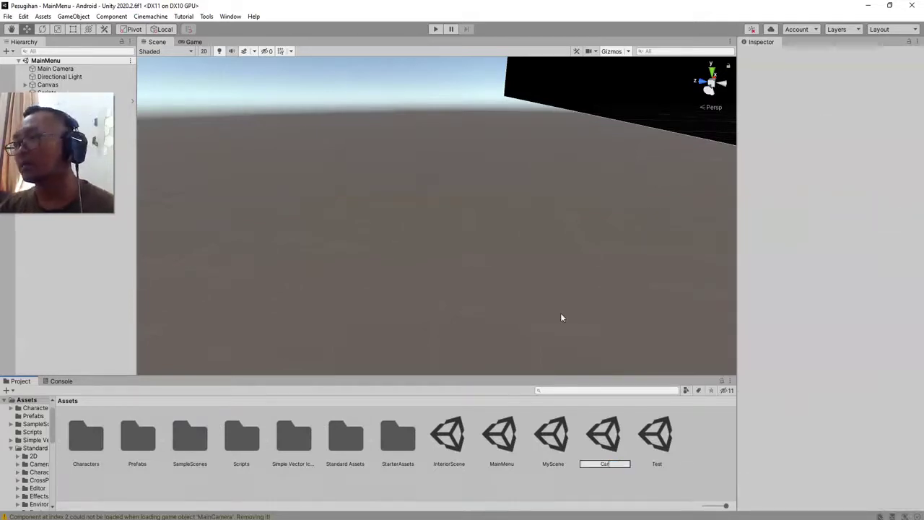
text(Driving)
key(Return)
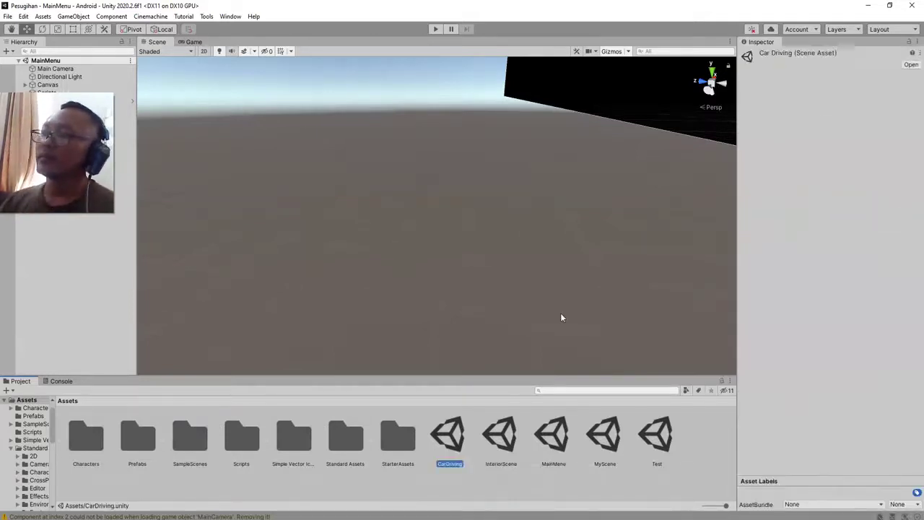
double_click(444, 453)
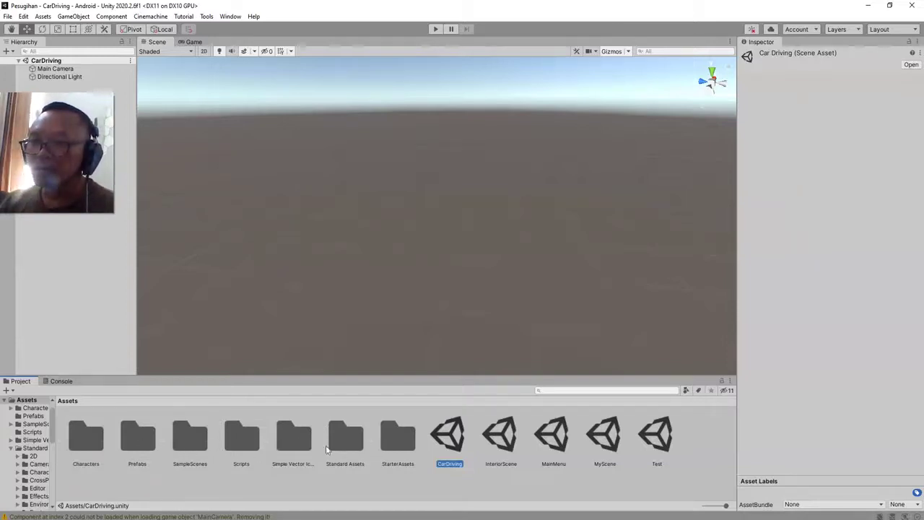
double_click(399, 438)
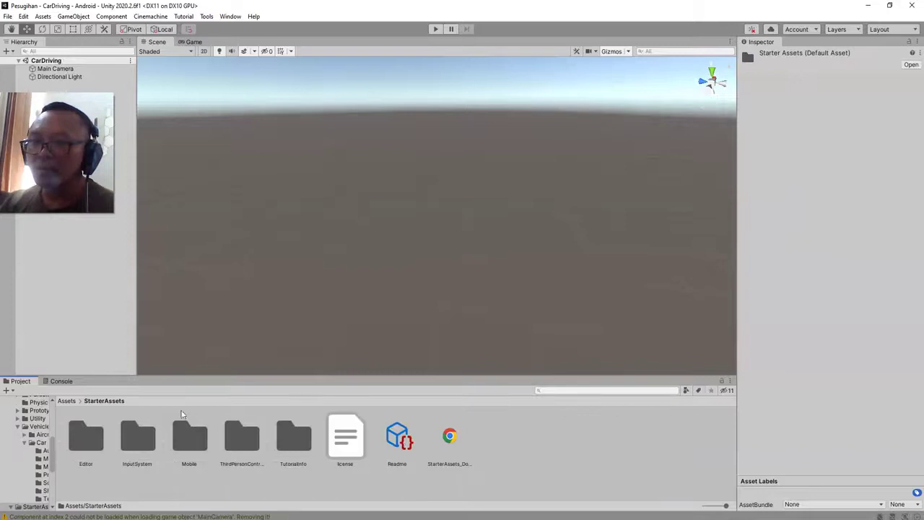
Step: Navigate the Project panel to Standard Assets/Vehicles/Car/Prefabs
click(67, 402)
double_click(351, 438)
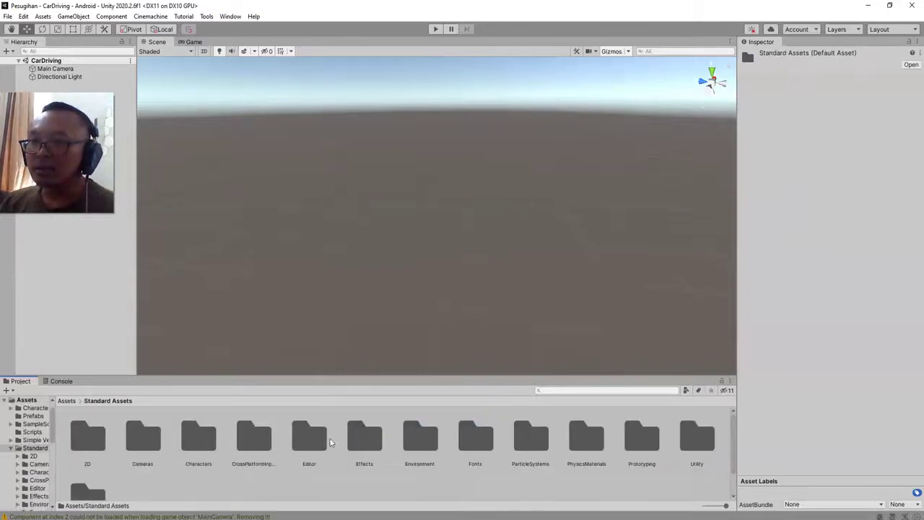
click(65, 401)
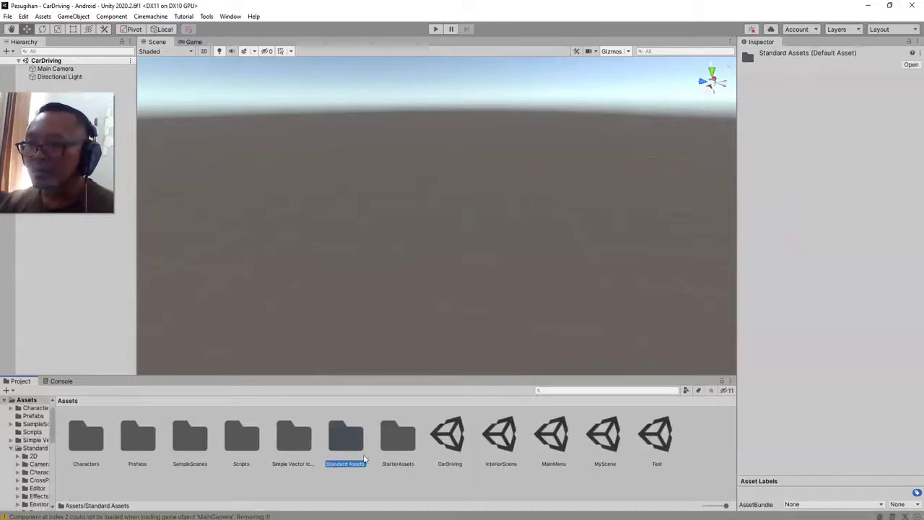
double_click(348, 438)
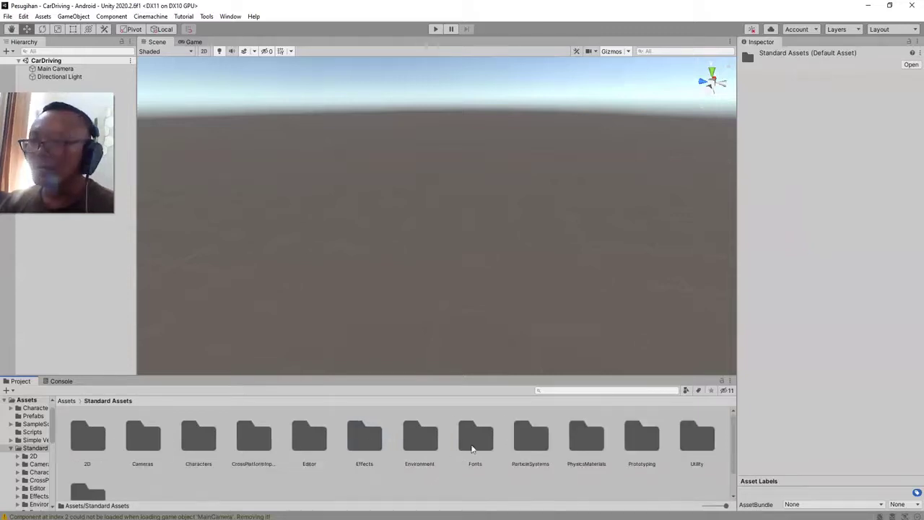
scroll(619, 456, down, 2)
double_click(87, 460)
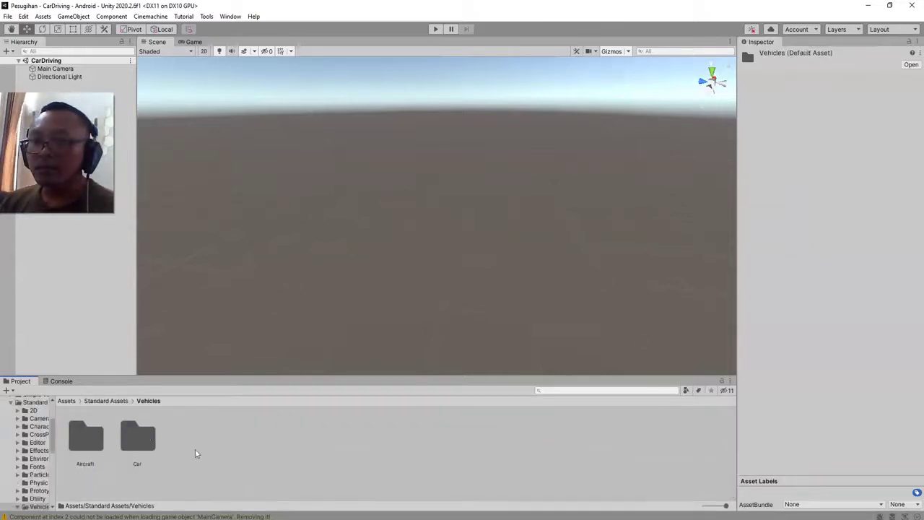
double_click(150, 442)
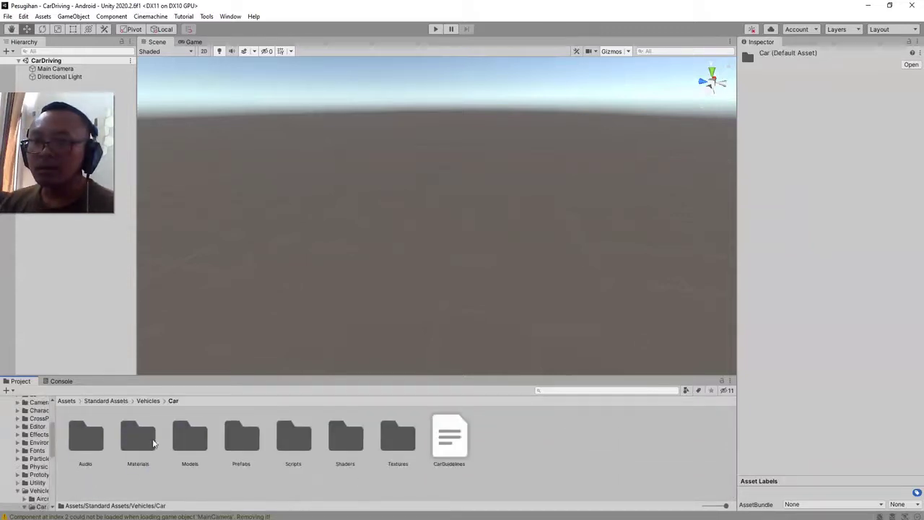
double_click(242, 438)
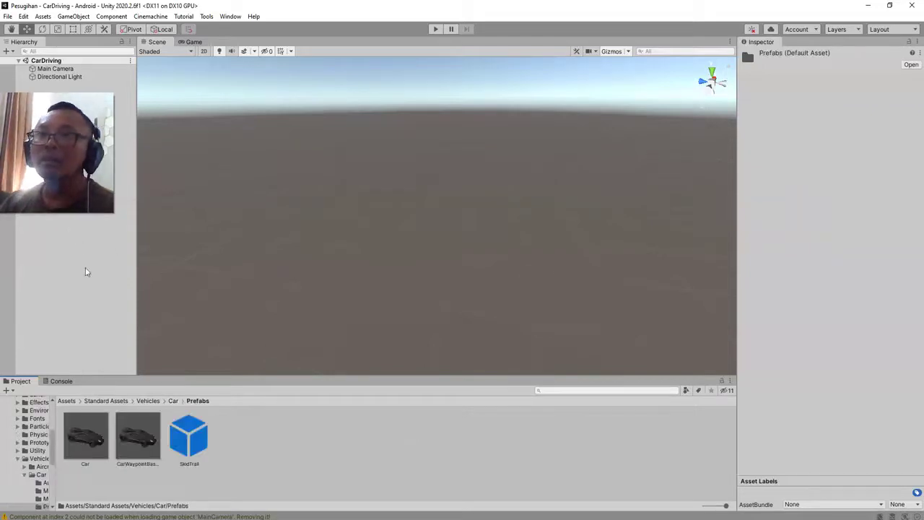
Step: Add the Car prefab to the scene, frame it, and set its position to 0
drag(85, 271, 87, 277)
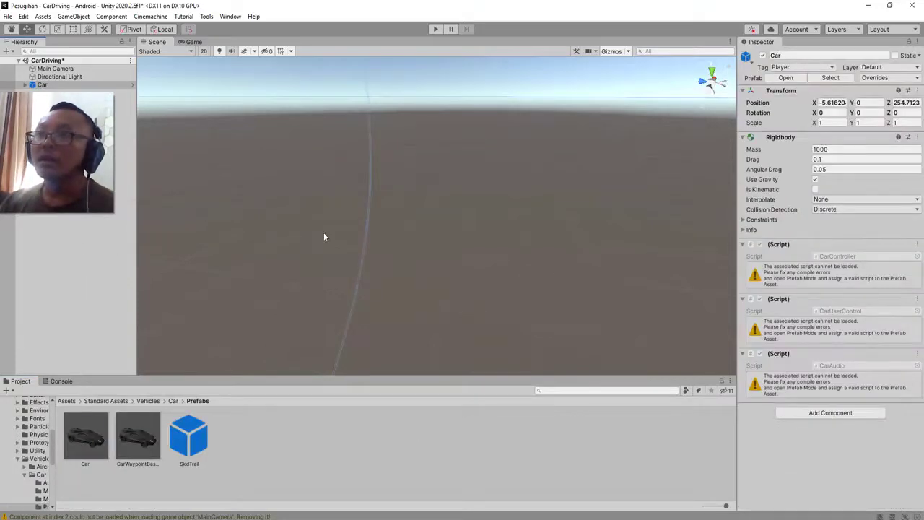
key(f)
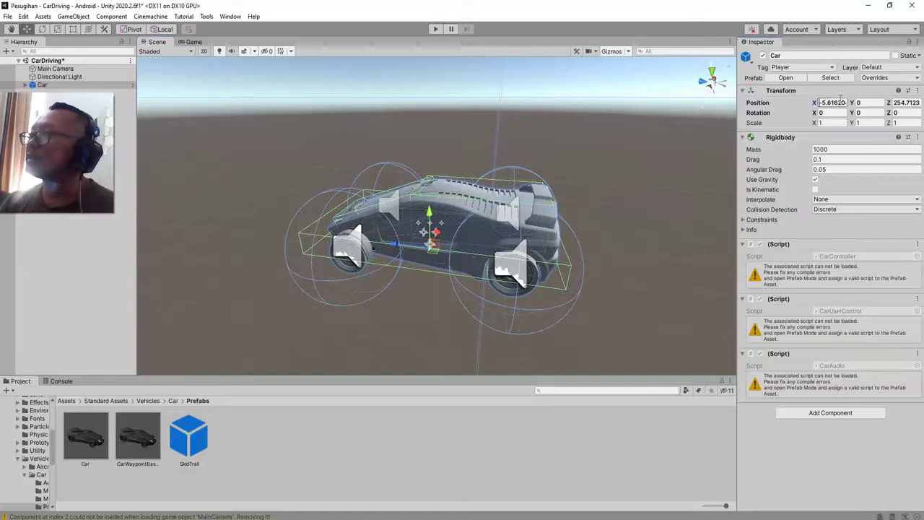
text(0)
key(Tab)
key(Tab)
text(0)
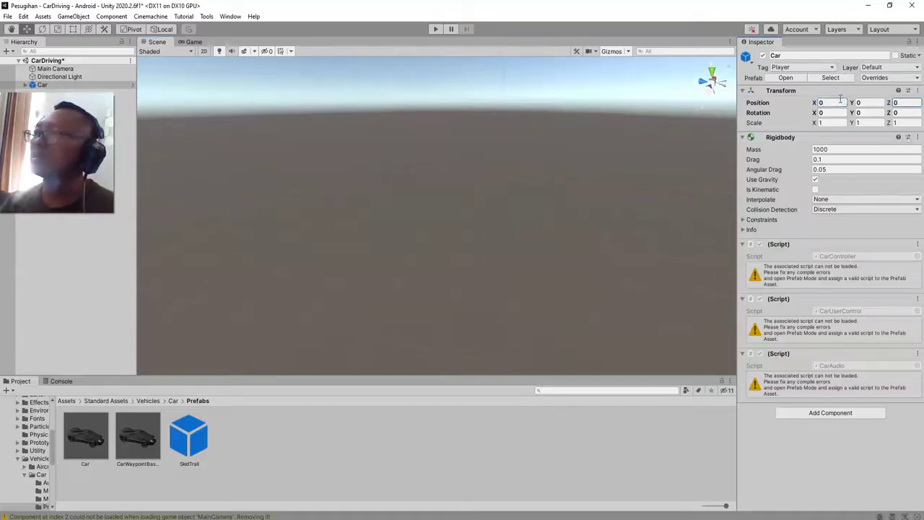
text(f)
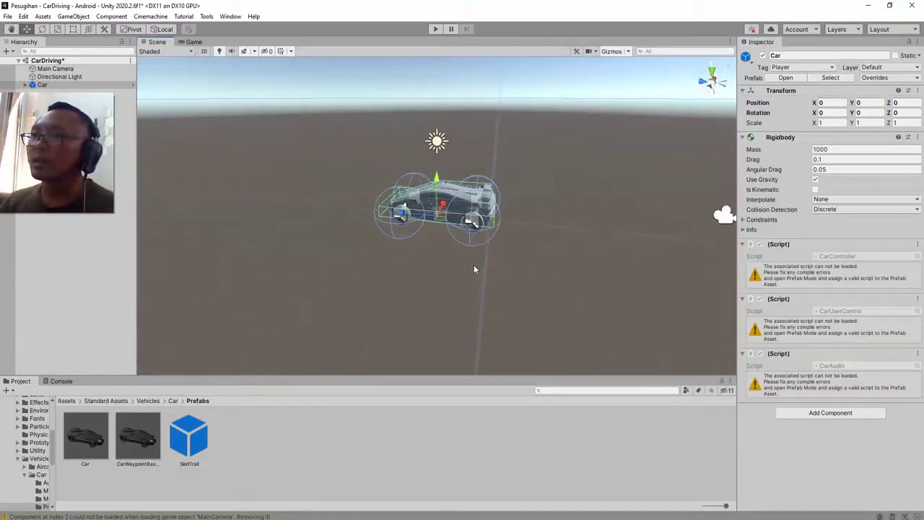
click(115, 340)
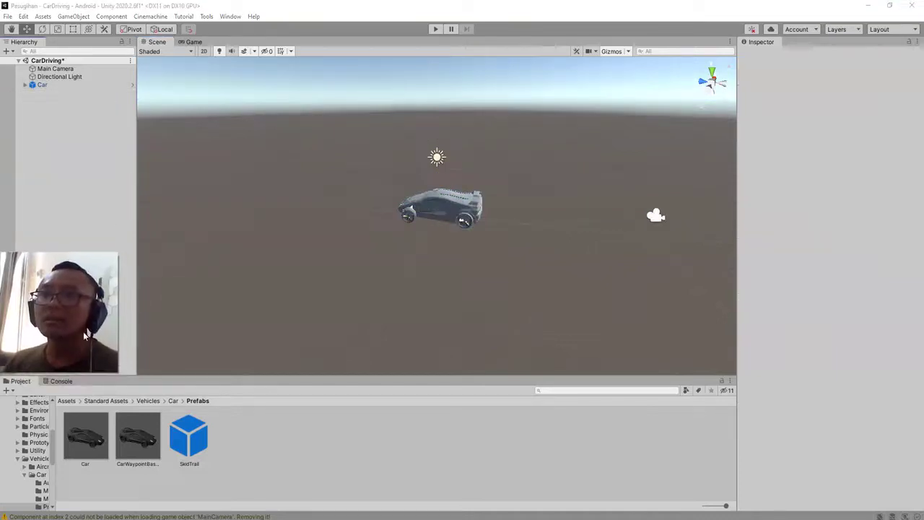
Step: Add a 3D Plane scaled to about 12.568 and save the CarDriving scene
right_click(78, 189)
mouse_move(130, 318)
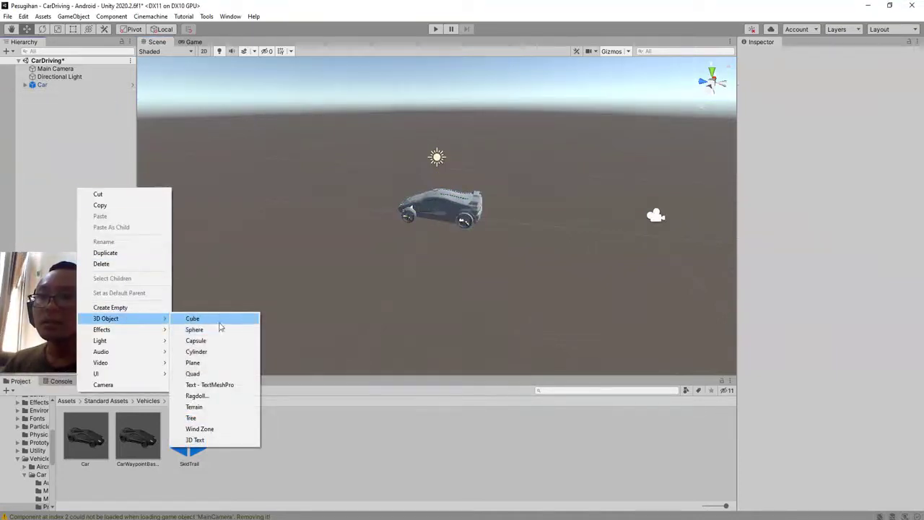
click(209, 362)
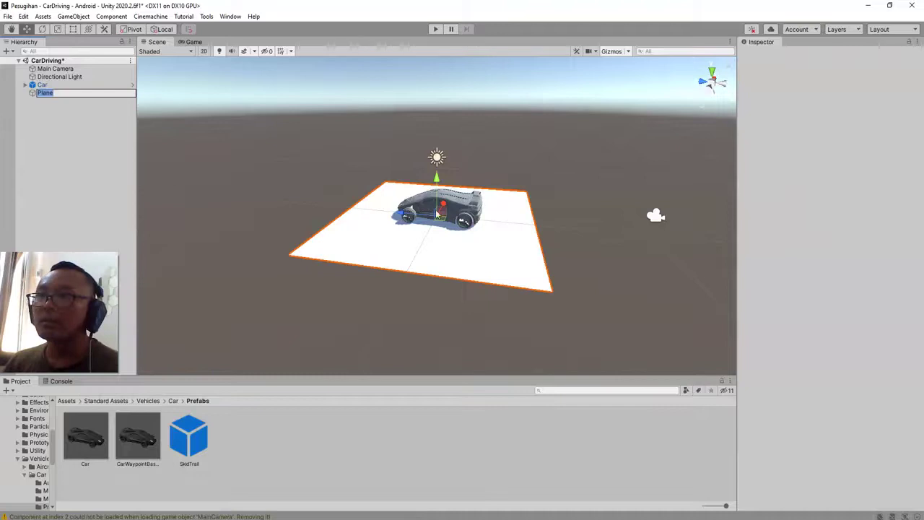
click(382, 163)
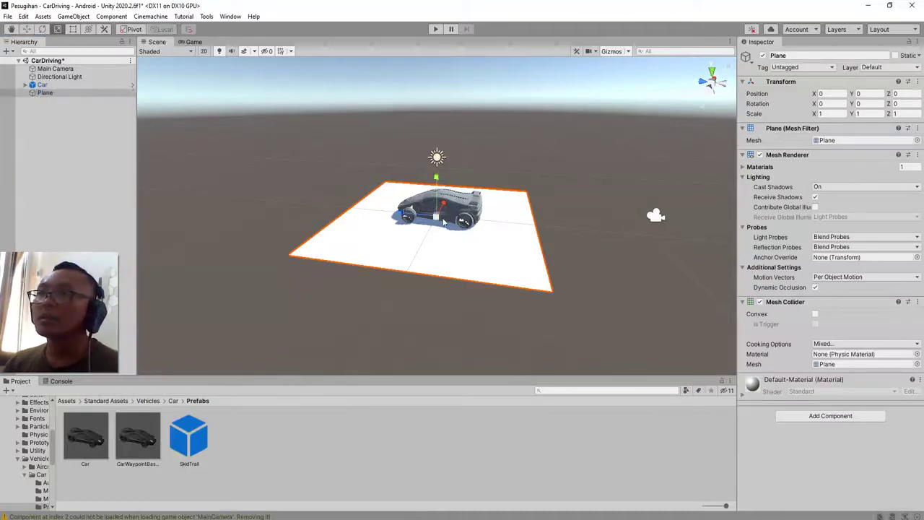
drag(437, 216, 720, 131)
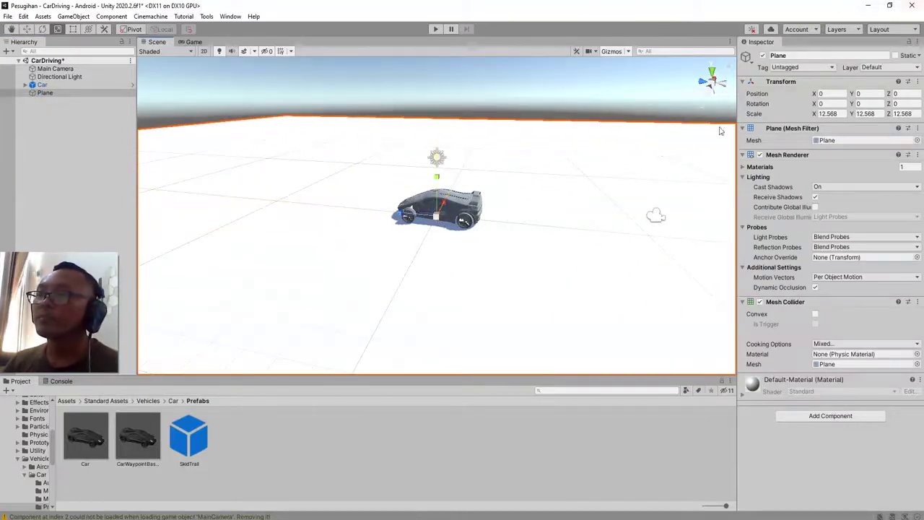
key(ctrl+s)
Step: Try Play mode, clear Console warnings, and select the obsolete GUIText error in SimpleActivatorMenu.cs
click(92, 121)
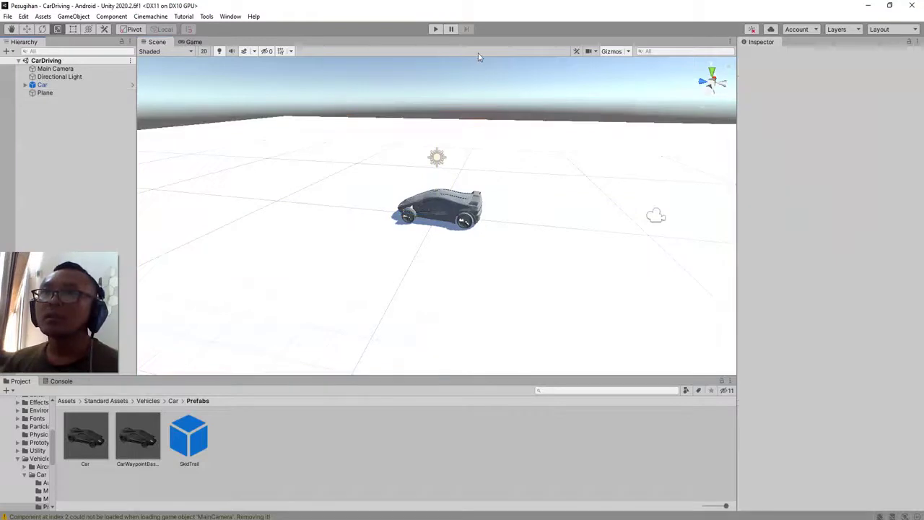
key(ctrl+p)
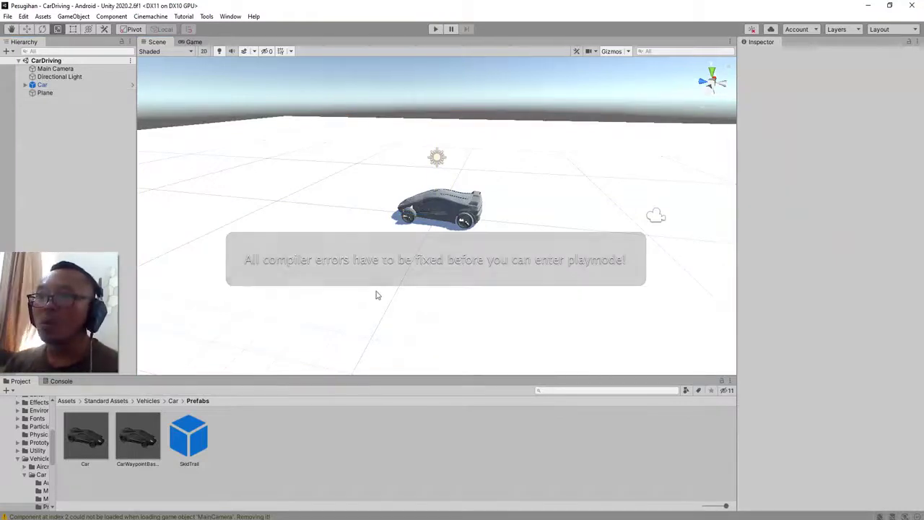
click(61, 380)
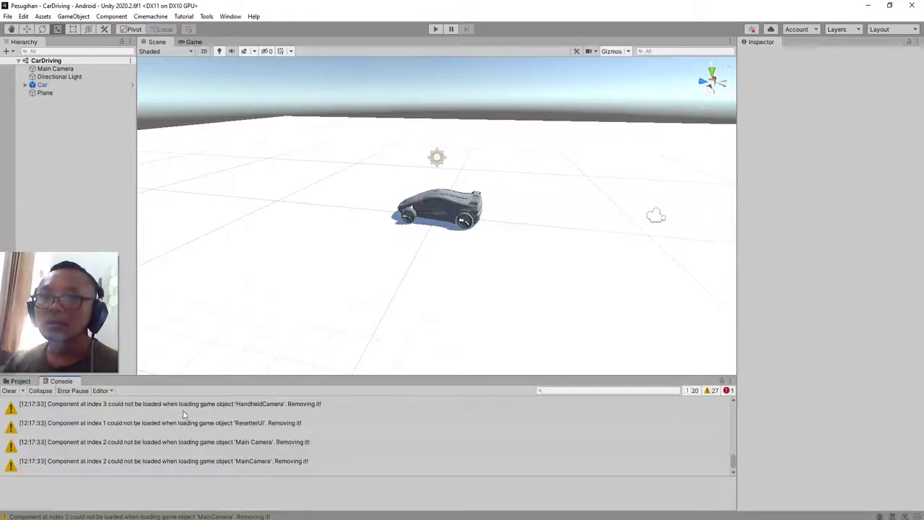
scroll(184, 433, down, 5)
click(8, 391)
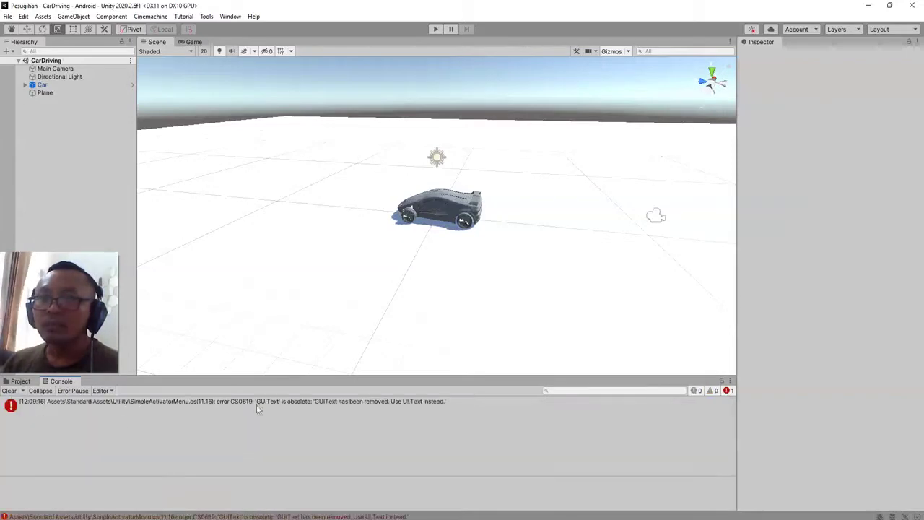
click(340, 405)
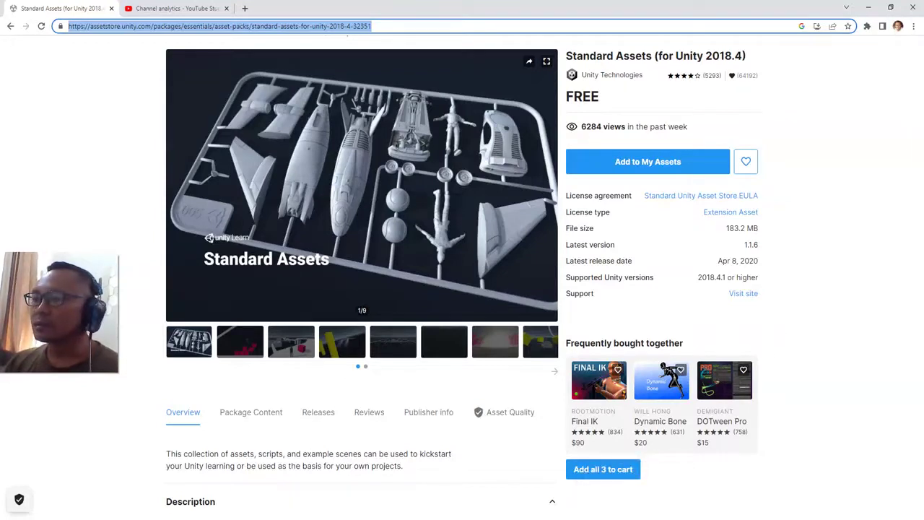
Step: Leave Chrome to bring SimpleActivatorMenu.cs up in Visual Studio
click(687, 517)
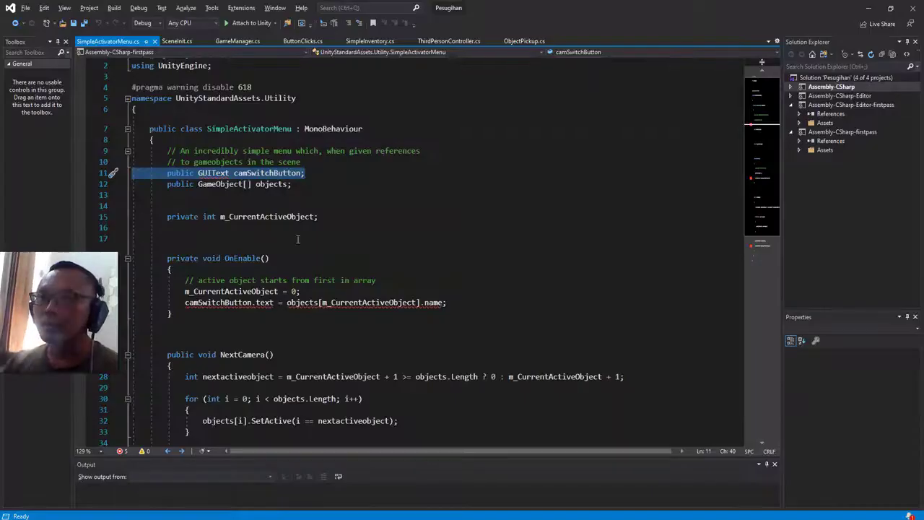
Step: Change the camSwitchButton field type on line 11 from GUIText to Text
scroll(364, 191, up, 1)
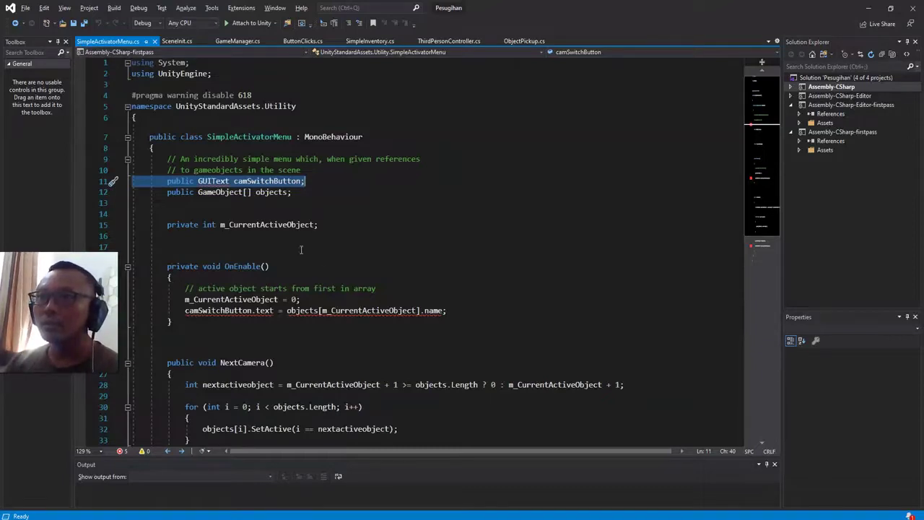
key(alt+Tab)
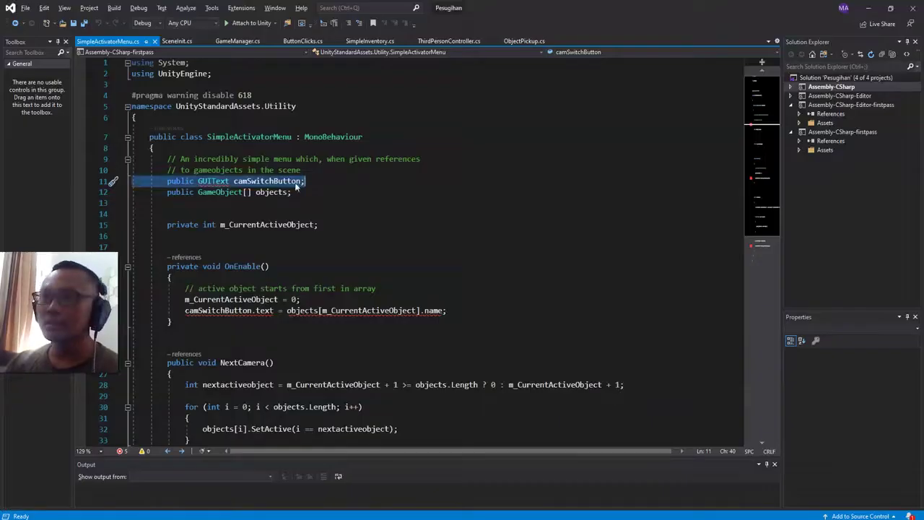
click(212, 181)
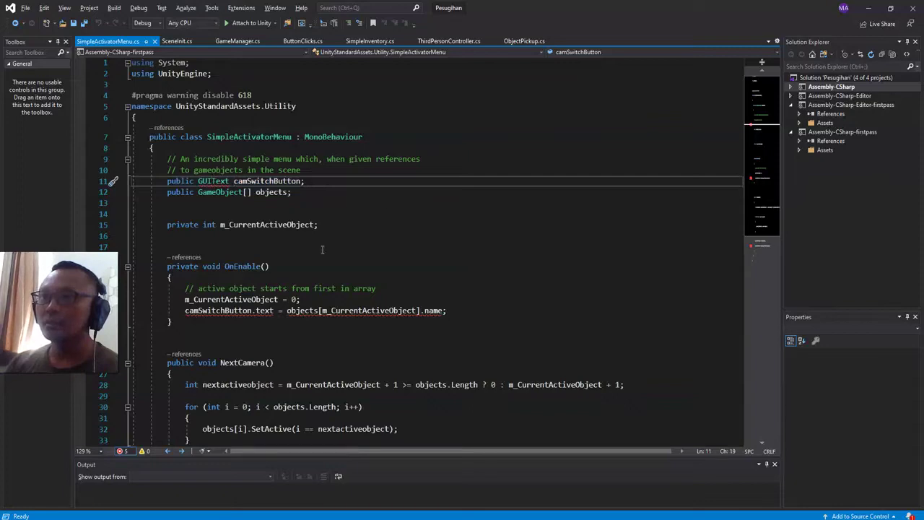
key(alt+Tab)
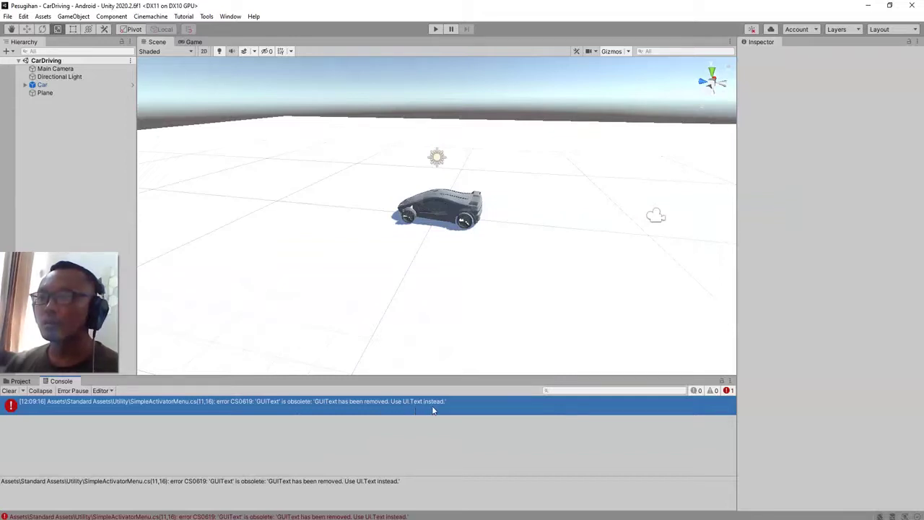
key(alt+Tab)
click(199, 73)
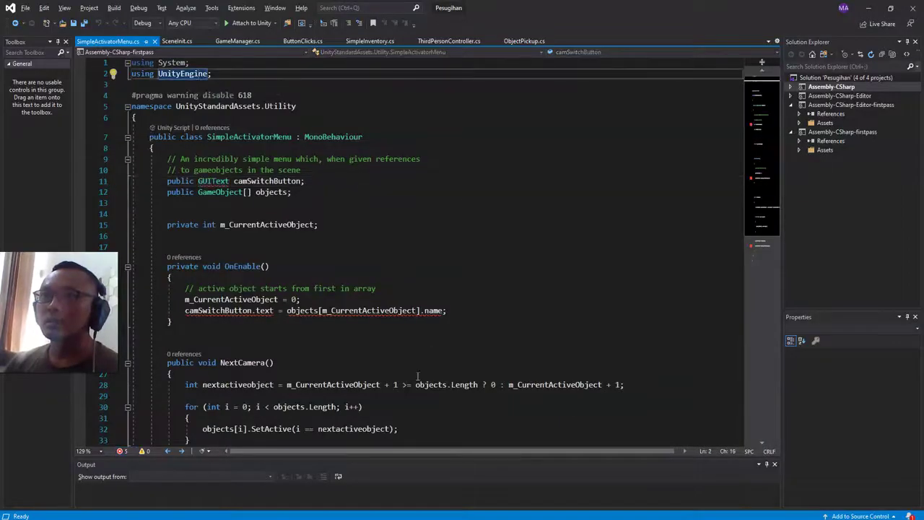
mouse_move(206, 181)
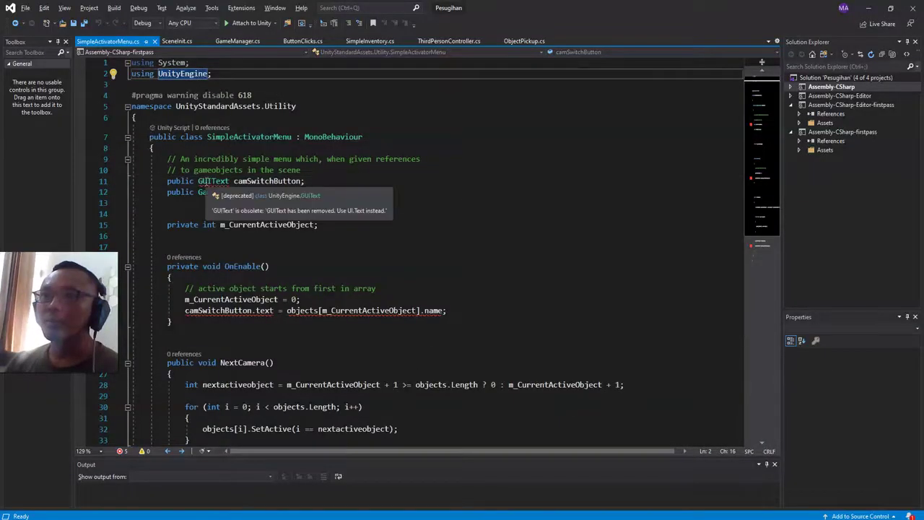
click(206, 181)
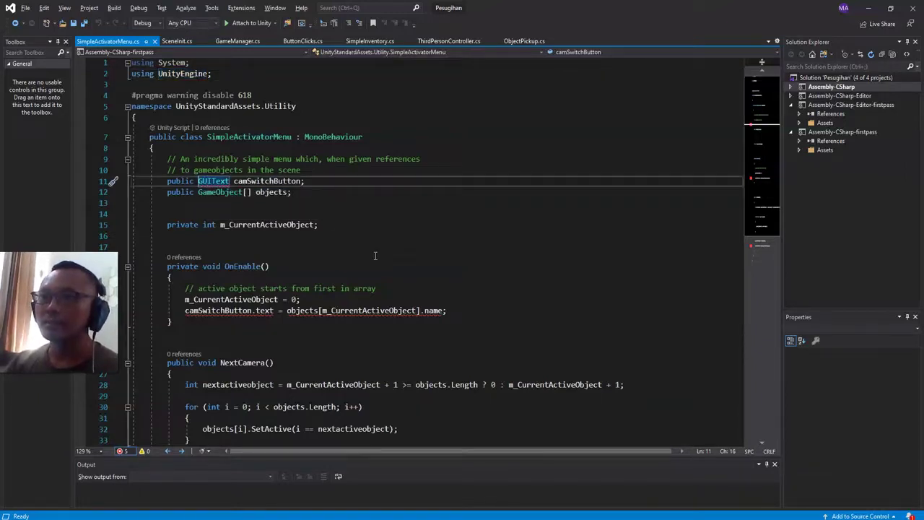
key(Delete)
key(Delete)
key(Delete)
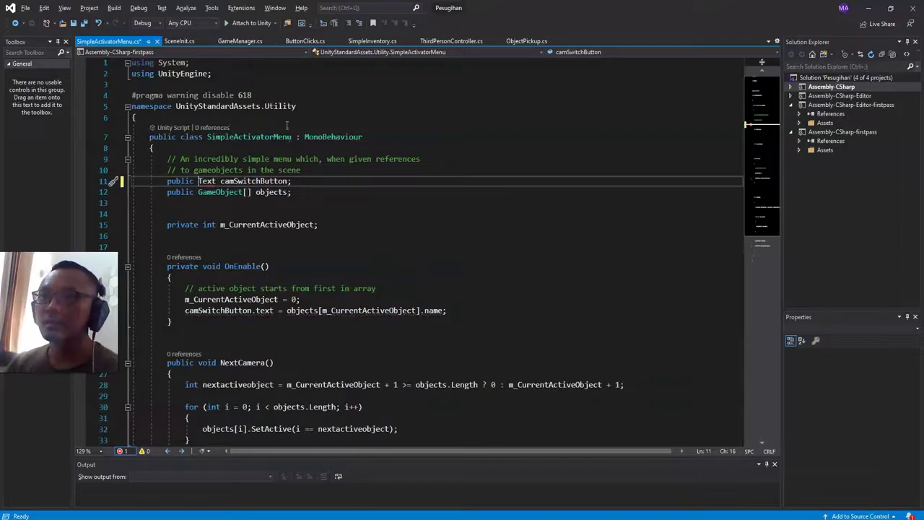
Step: Add a 'using UnityEngine.UI;' line, save the script, and return to Unity to recompile
key(ctrl+minus)
key(ctrl+d)
key(Left)
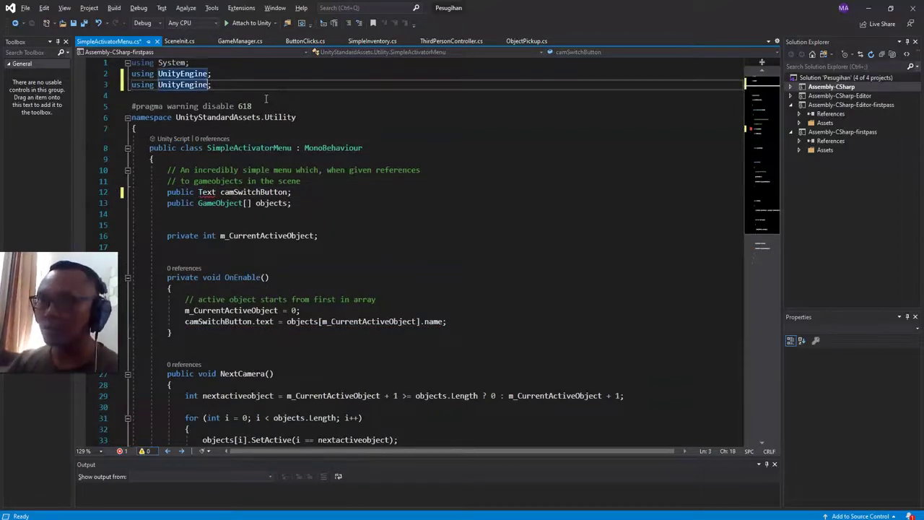
text(.UI)
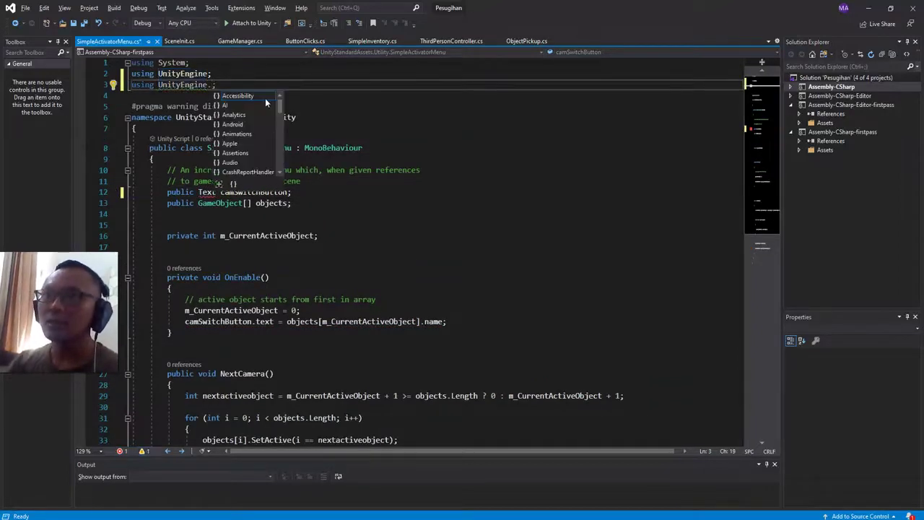
key(ctrl+s)
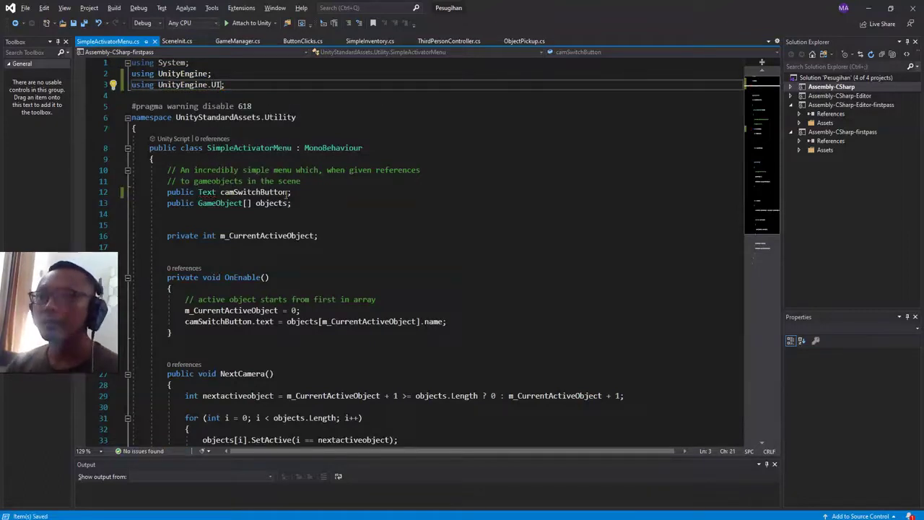
click(357, 240)
key(alt+Tab)
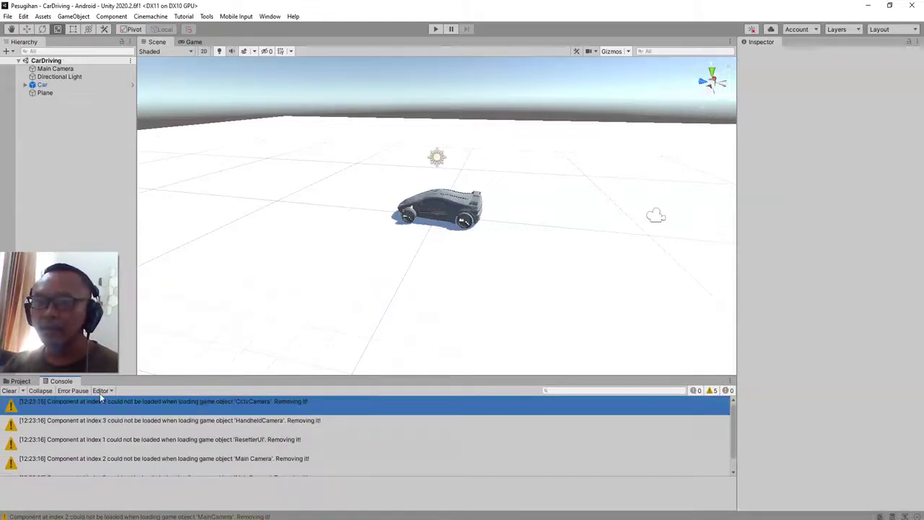
Step: Check the now-empty Console and run the CarDriving scene in Play mode
scroll(115, 411, down, 1)
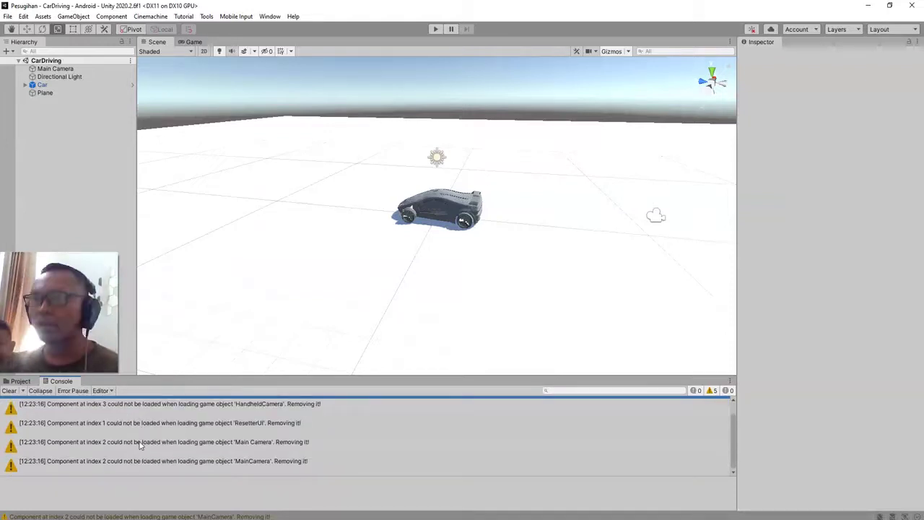
scroll(141, 446, up, 1)
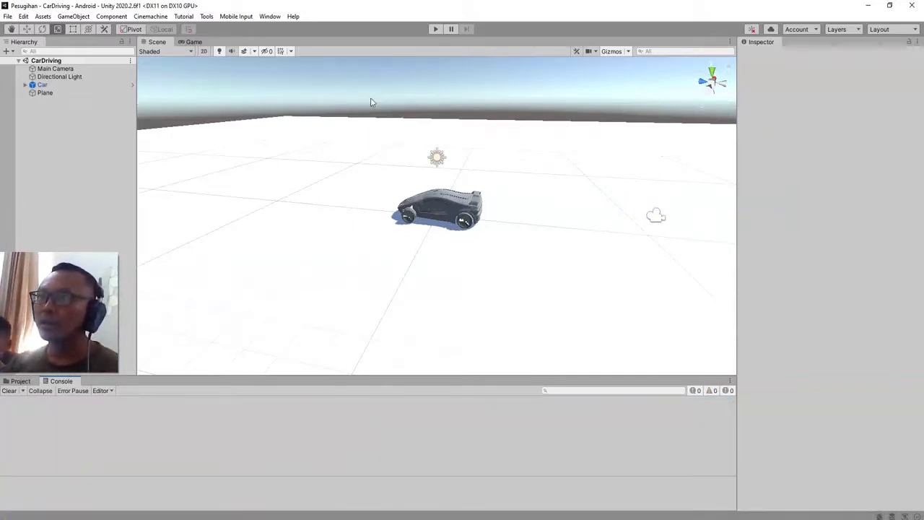
click(435, 28)
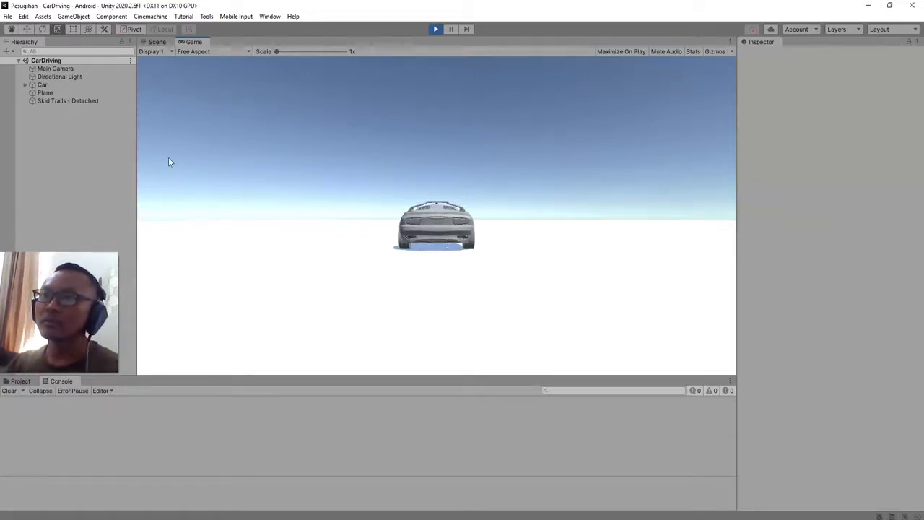
click(436, 29)
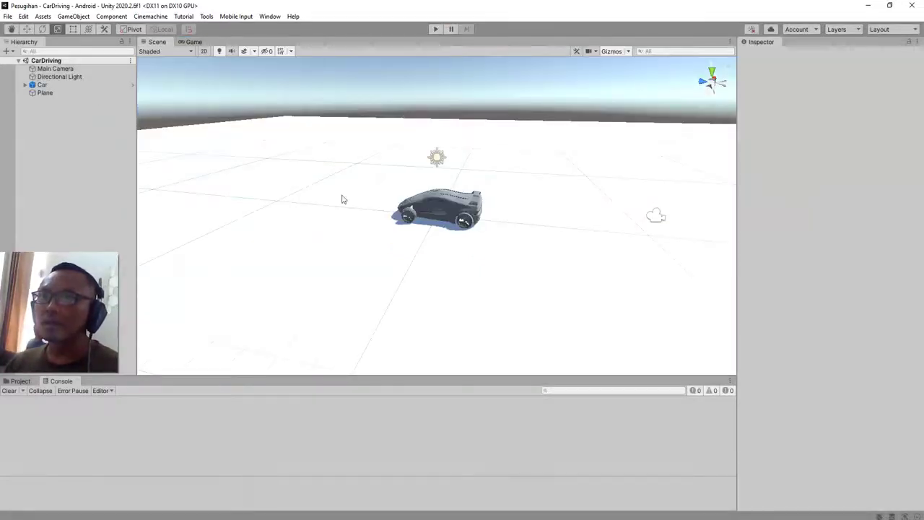
right_click(56, 130)
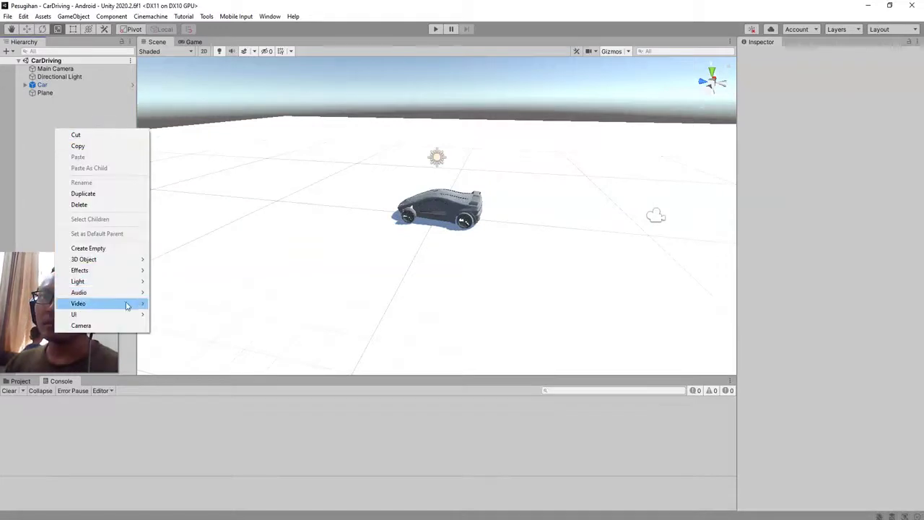
Step: Inspect the Car object's components and test-run the scene in Play mode, then stop
mouse_move(120, 314)
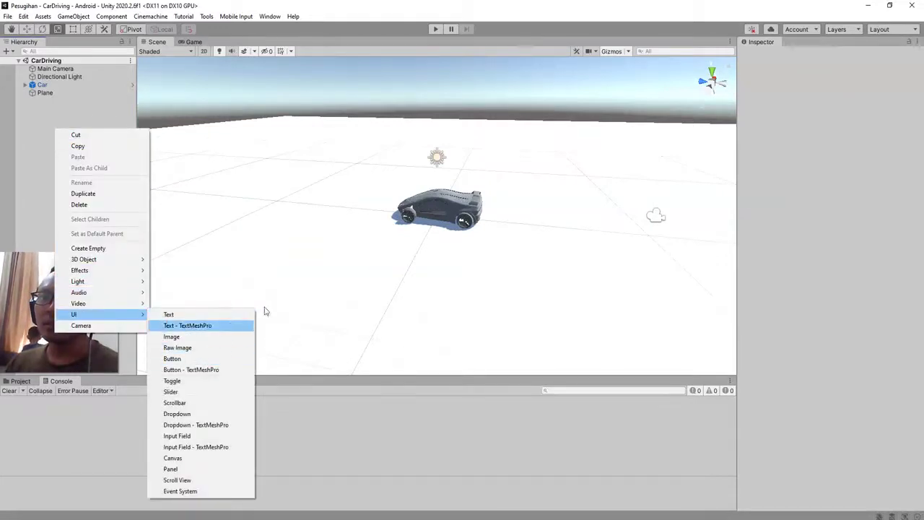
click(439, 213)
click(439, 213)
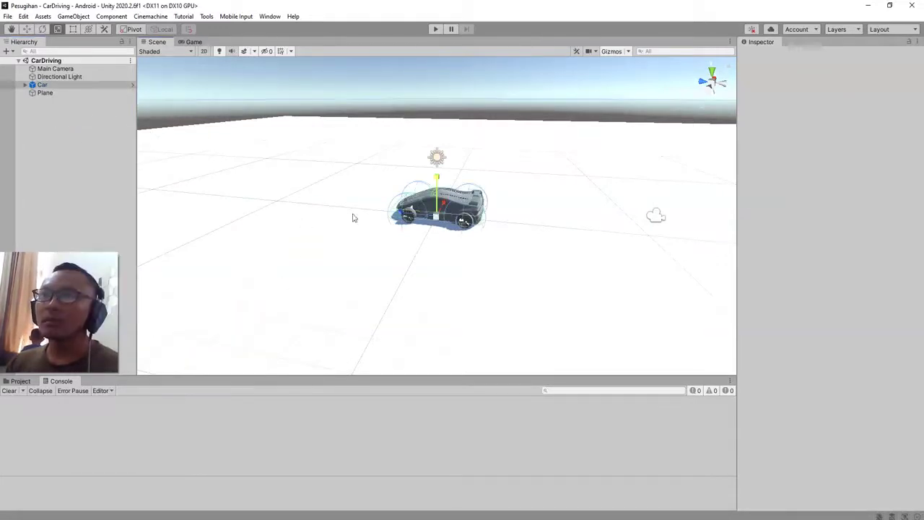
click(353, 216)
click(66, 85)
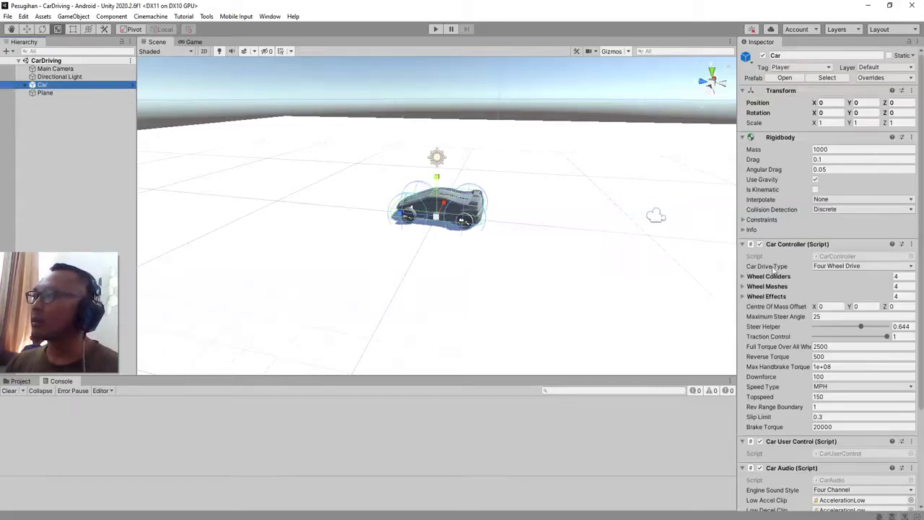
scroll(775, 389, down, 3)
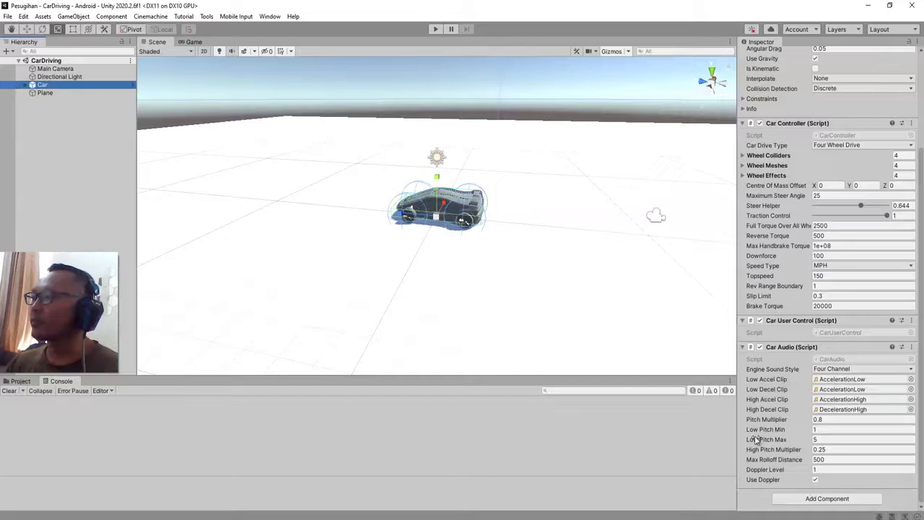
scroll(765, 303, up, 4)
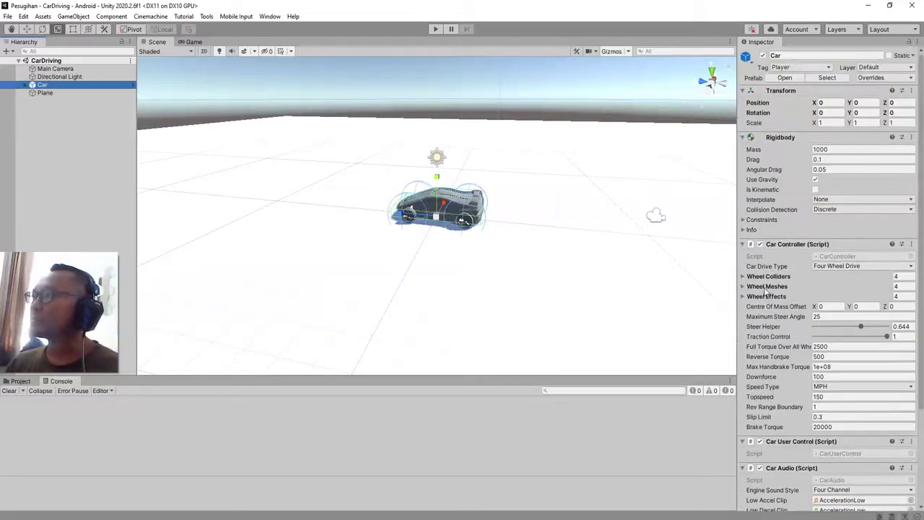
key(ctrl+p)
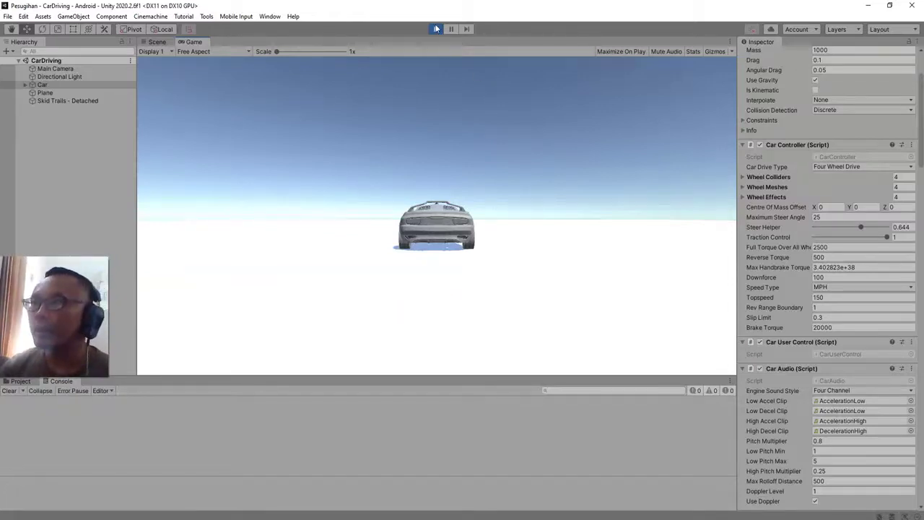
click(435, 29)
Step: Add a UI > Event System object to the scene and run Play mode again
click(42, 85)
right_click(59, 153)
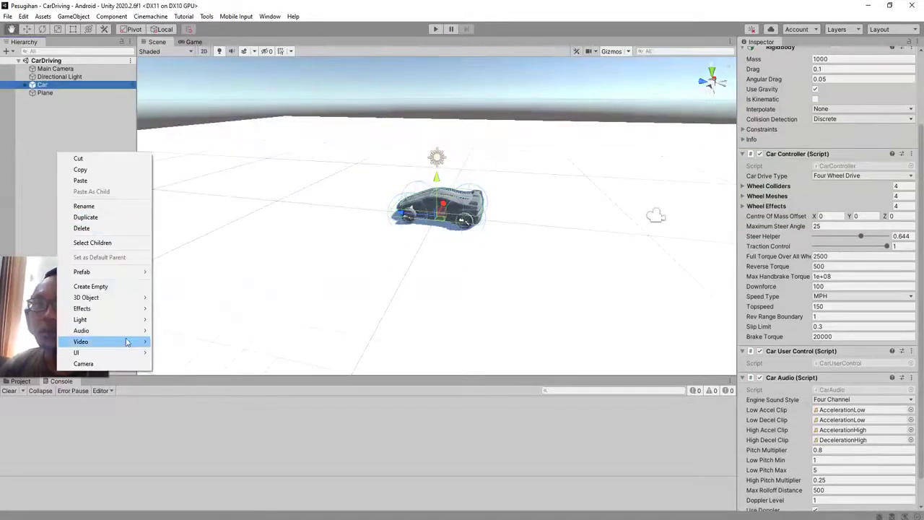
mouse_move(130, 353)
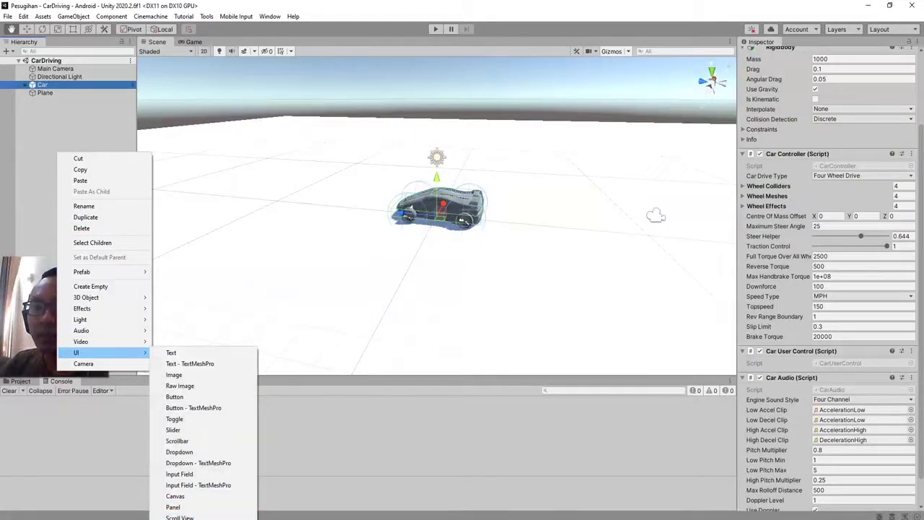
click(180, 518)
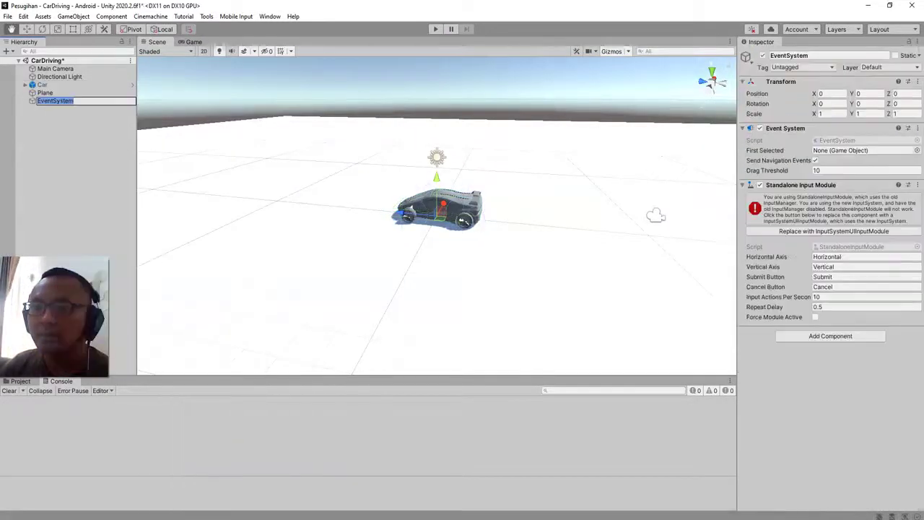
click(70, 165)
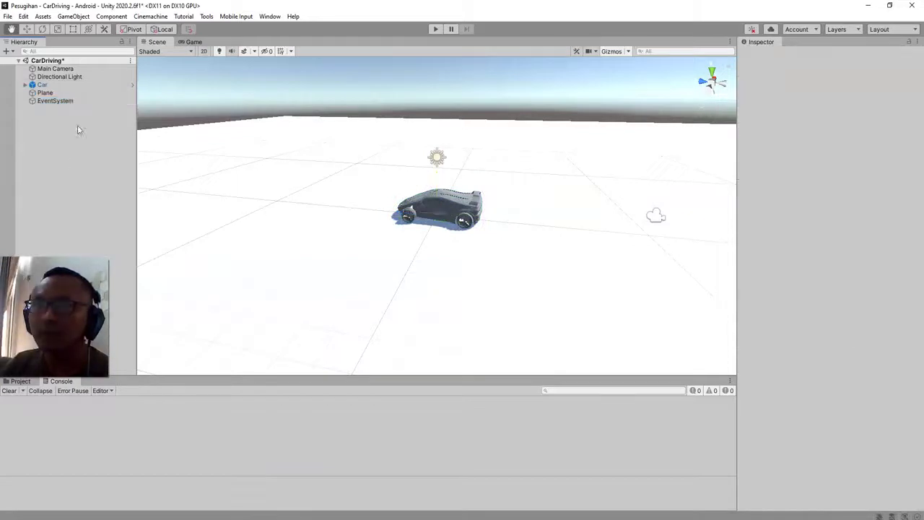
click(435, 29)
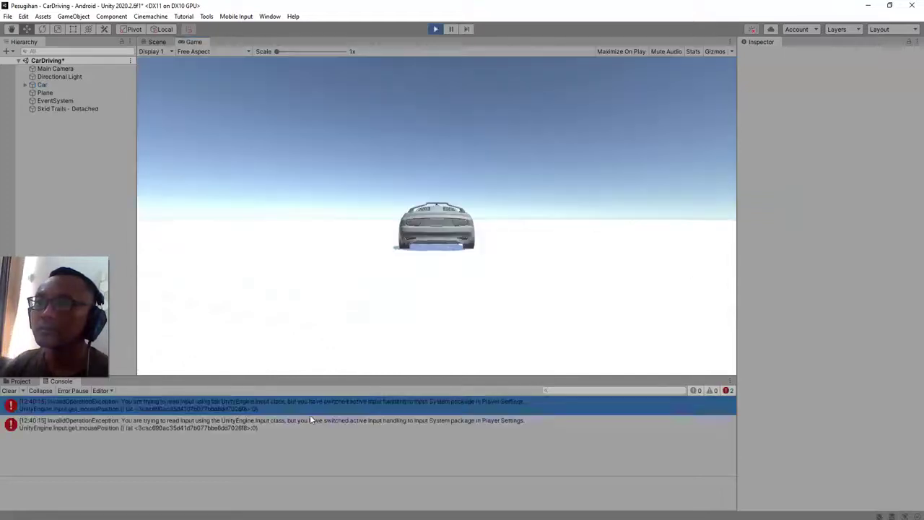
Step: Stop Play mode after reviewing the InvalidOperationException input errors, clear the Console, and select the EventSystem
click(436, 29)
click(209, 410)
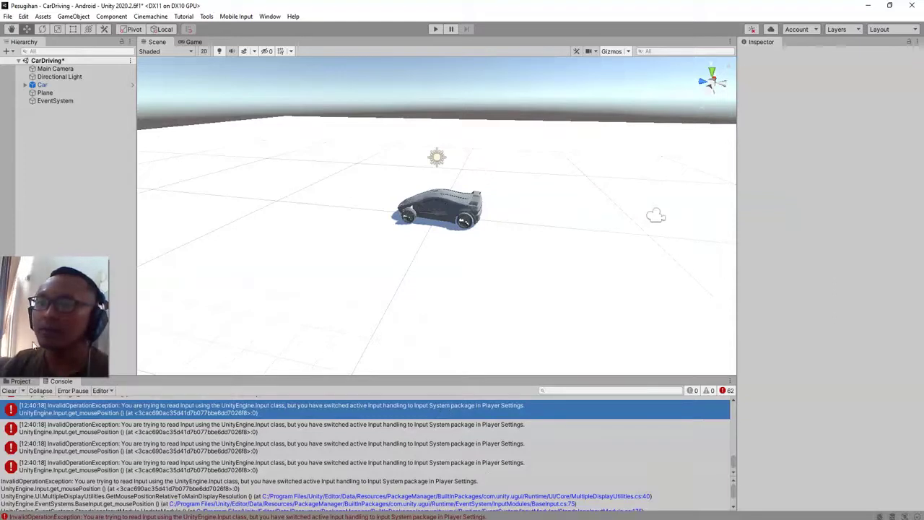
click(8, 390)
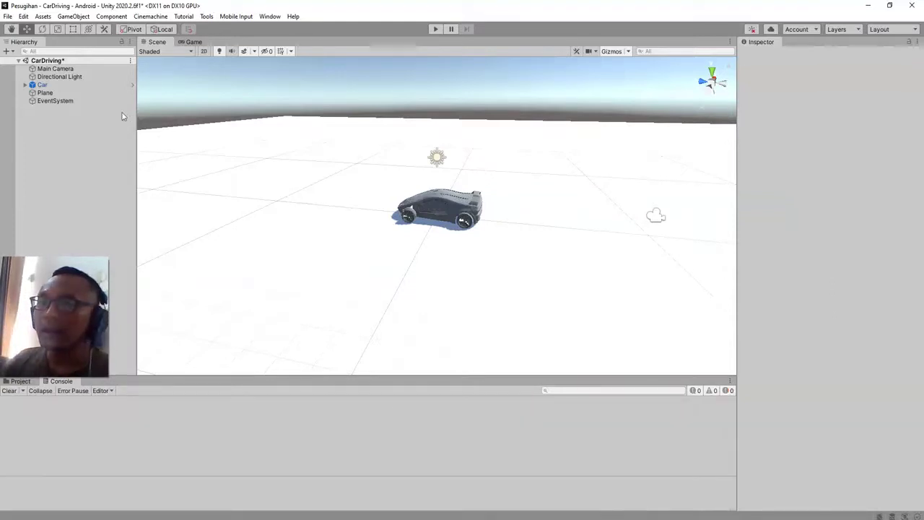
click(61, 101)
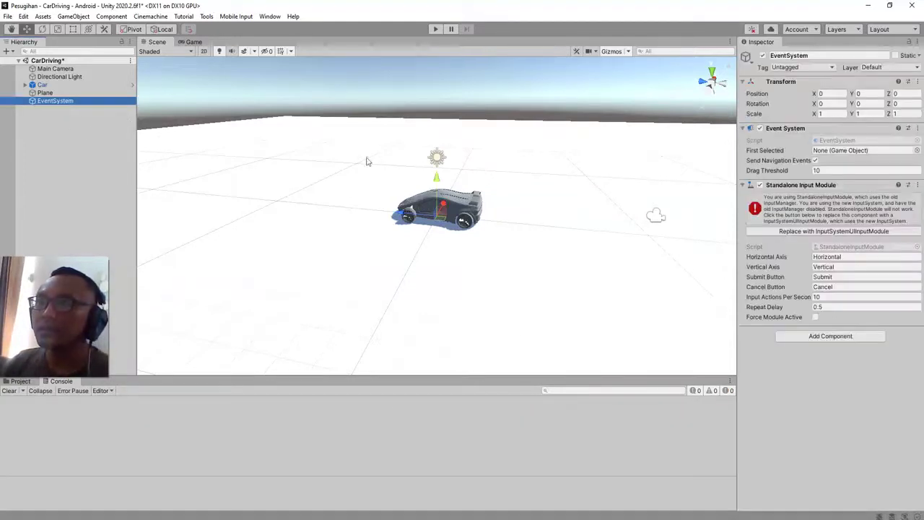
Step: Undo the EventSystem addition so it is removed from the CarDriving scene
click(20, 380)
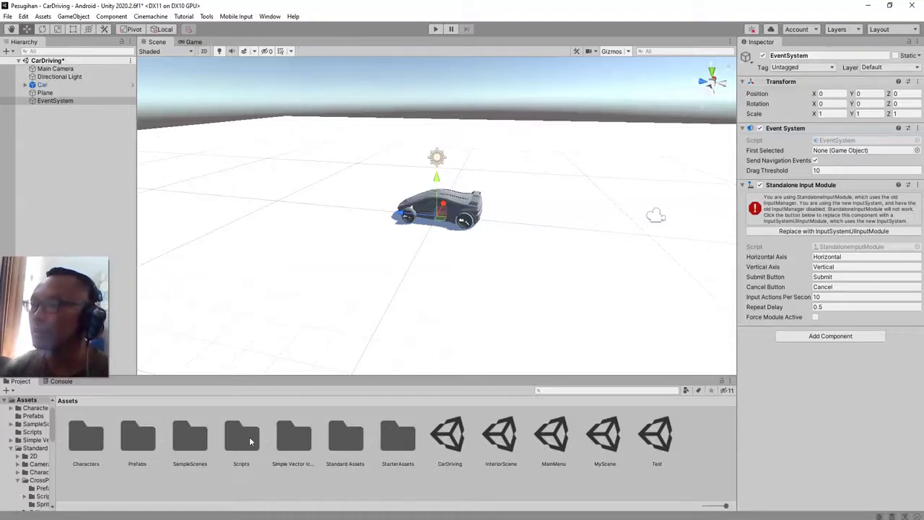
click(63, 152)
click(55, 100)
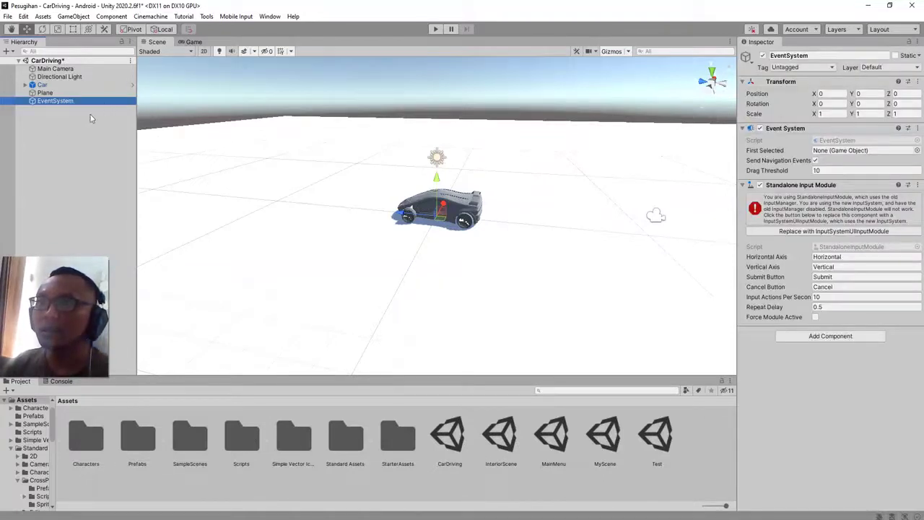
click(90, 118)
click(65, 101)
click(270, 218)
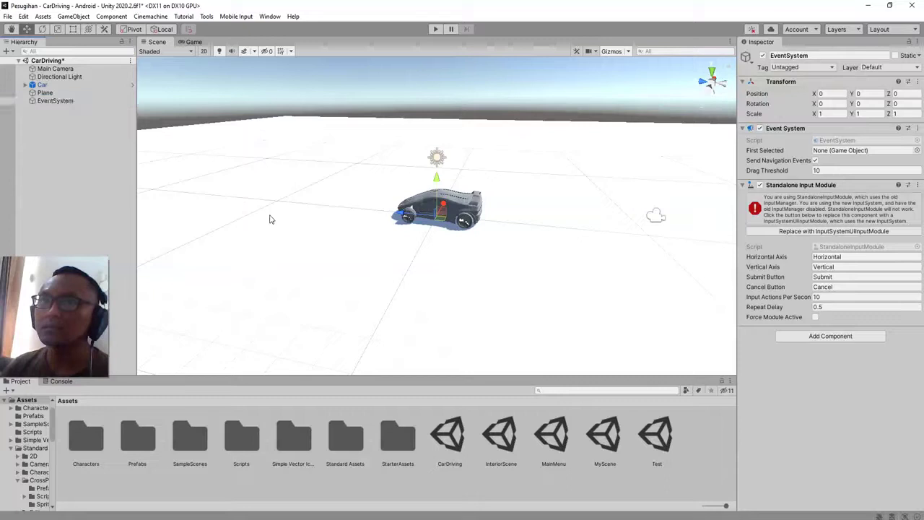
key(ctrl+z)
click(269, 216)
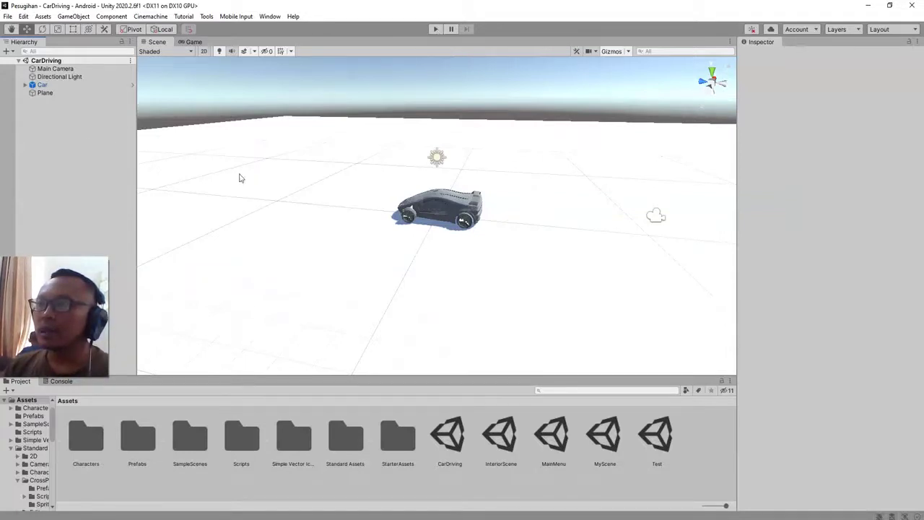
Step: Select Car and open its CarUserControl script in Visual Studio via Edit Script
click(51, 85)
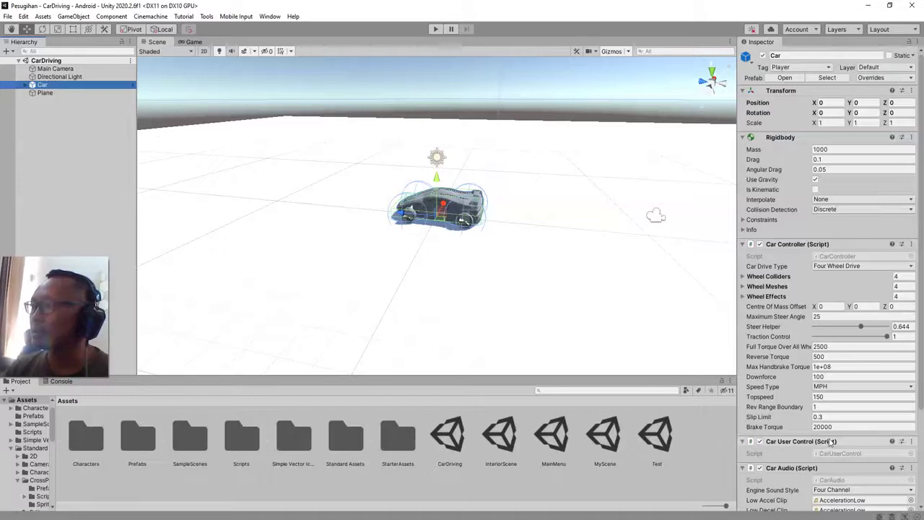
click(911, 441)
click(855, 438)
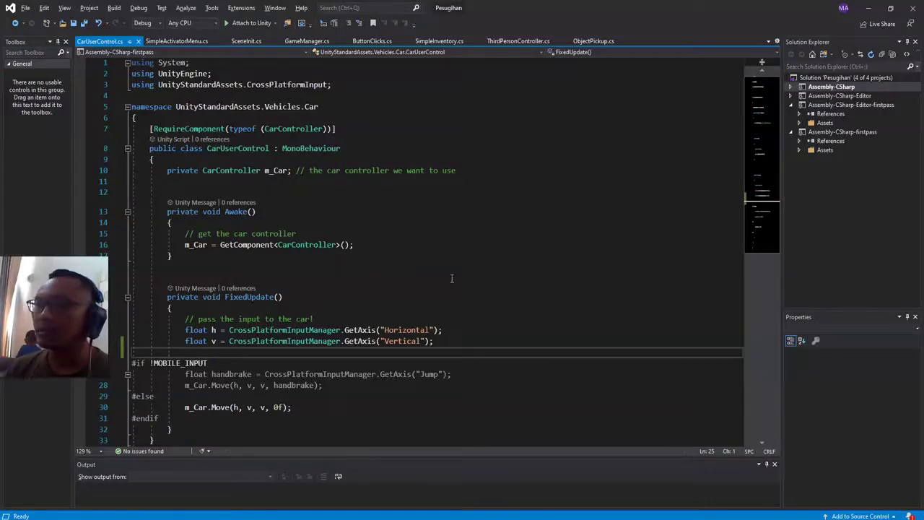
Step: Insert a new blank line below the float v = GetAxis("Vertical") line in FixedUpdate
click(267, 341)
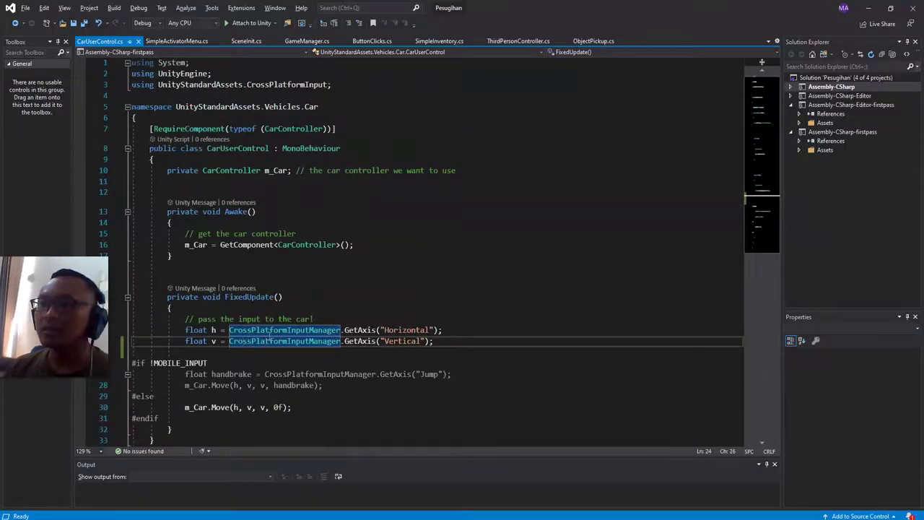
scroll(267, 337, down, 5)
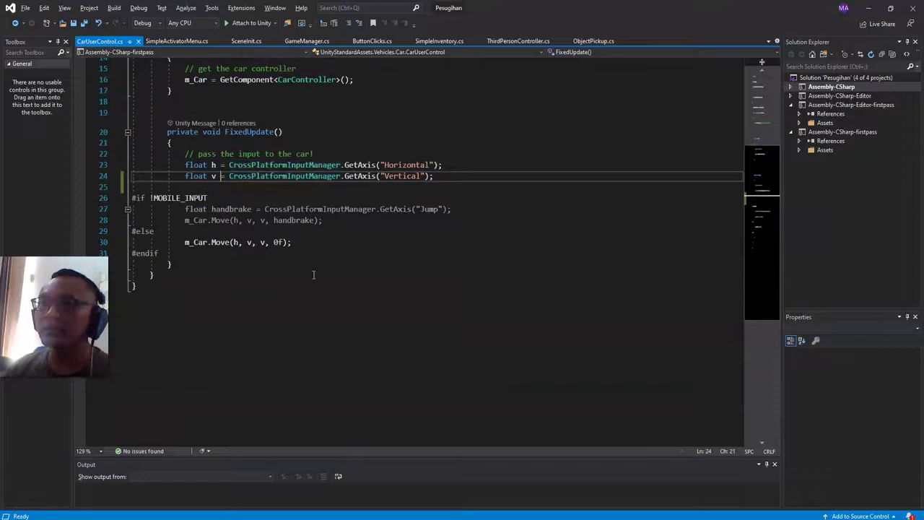
scroll(220, 178, up, 3)
click(237, 275)
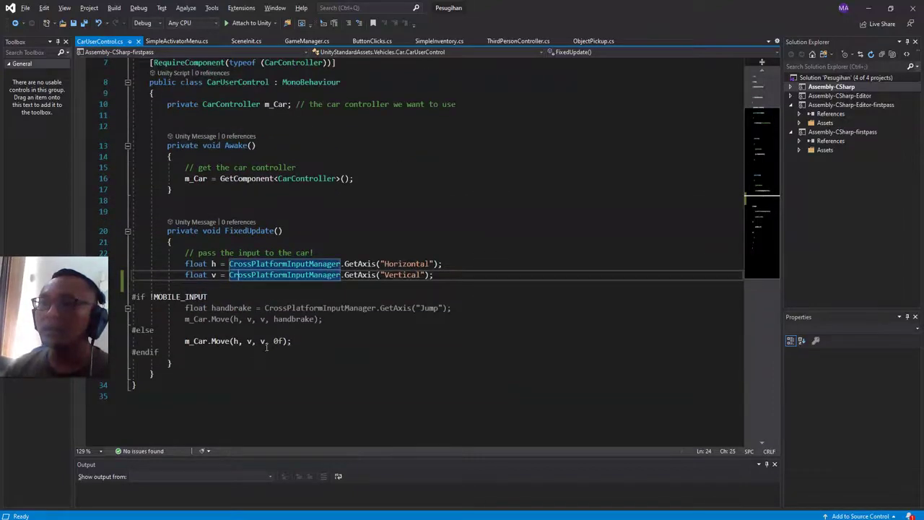
click(227, 274)
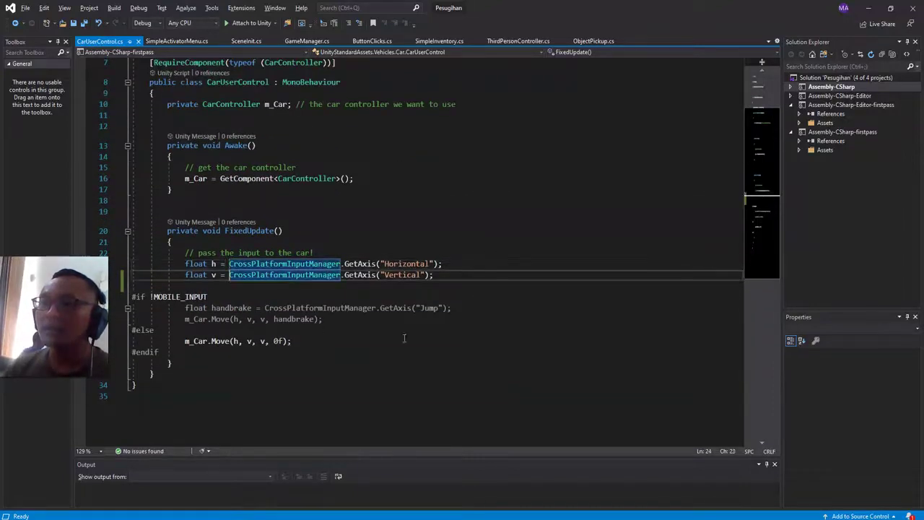
click(393, 274)
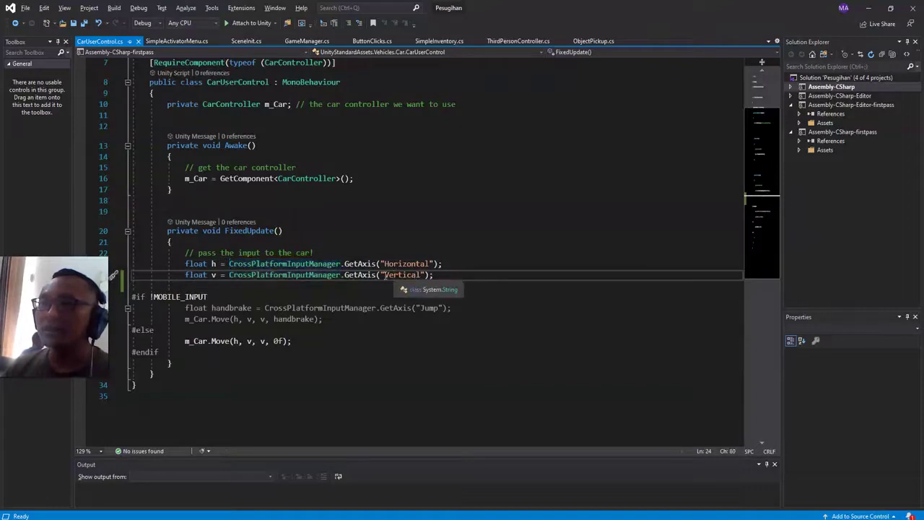
double_click(397, 274)
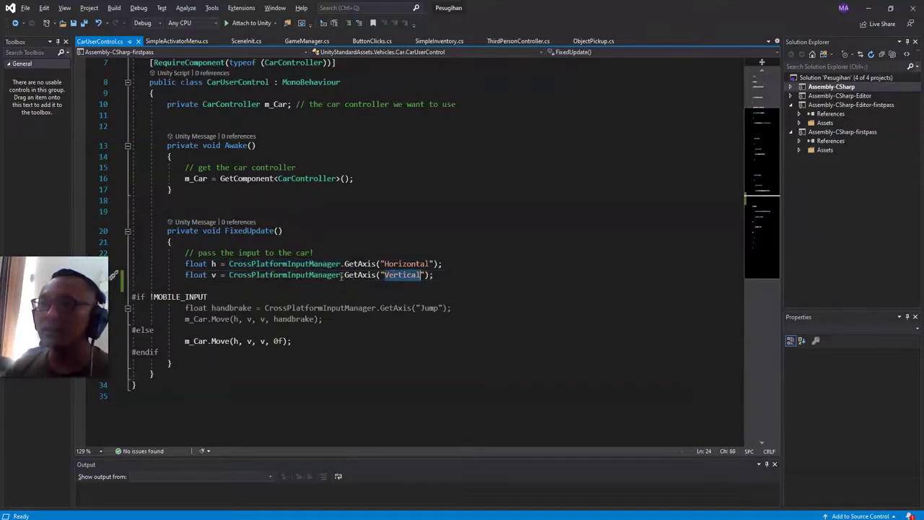
click(381, 275)
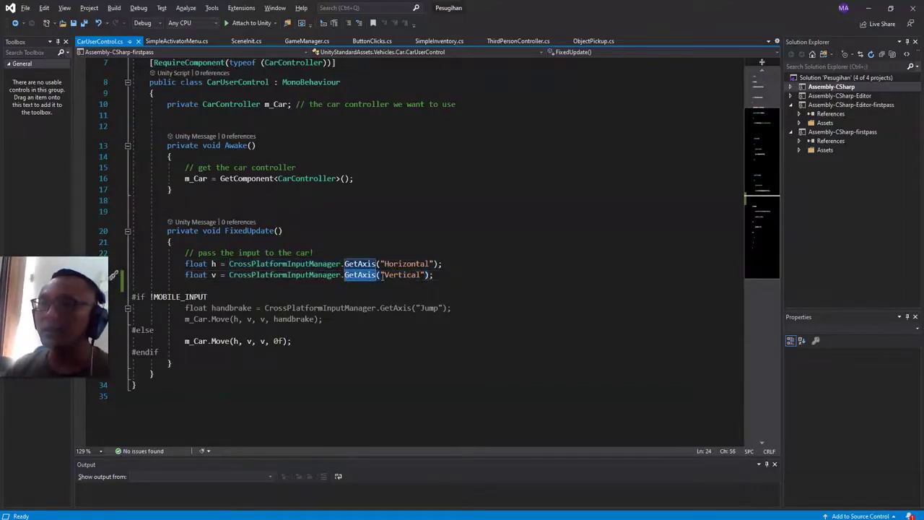
click(313, 274)
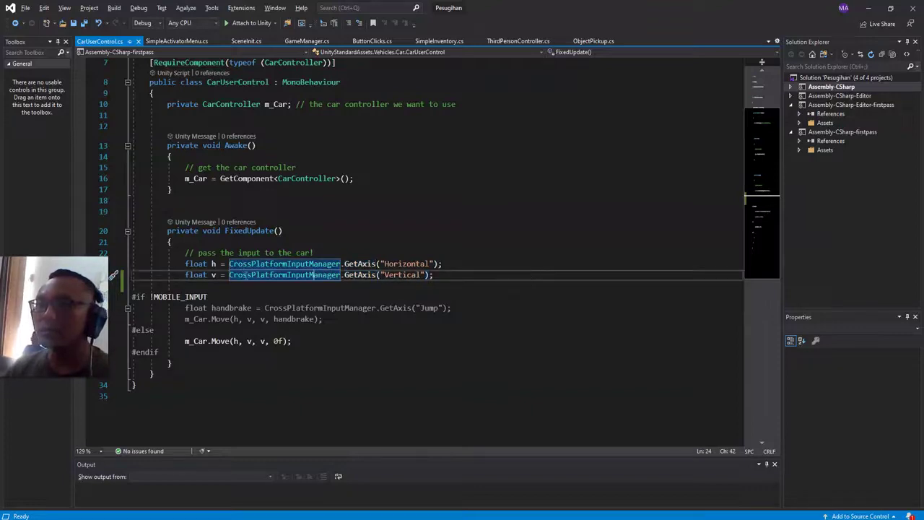
click(240, 275)
key(End)
key(Return)
key(Return)
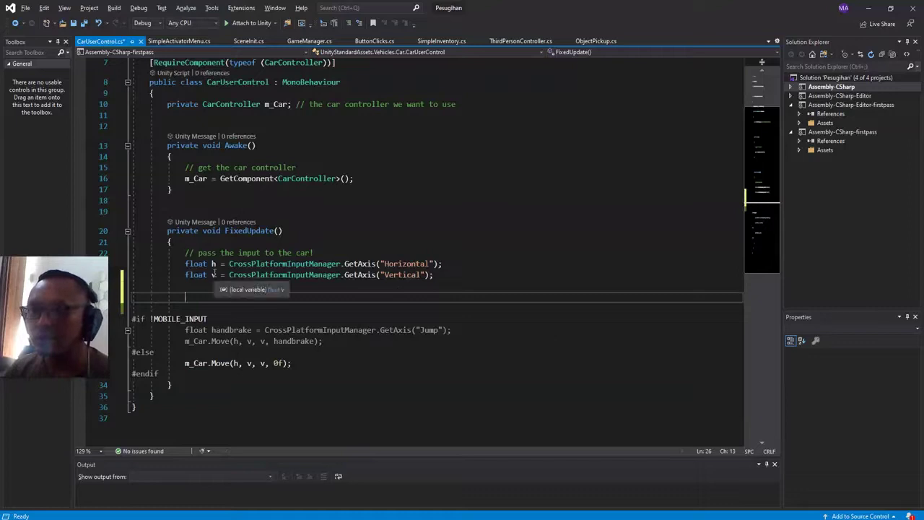
Step: Add Debug.Log("Value of V: " + v); on the new line and save CarUserControl.cs
click(214, 275)
click(216, 287)
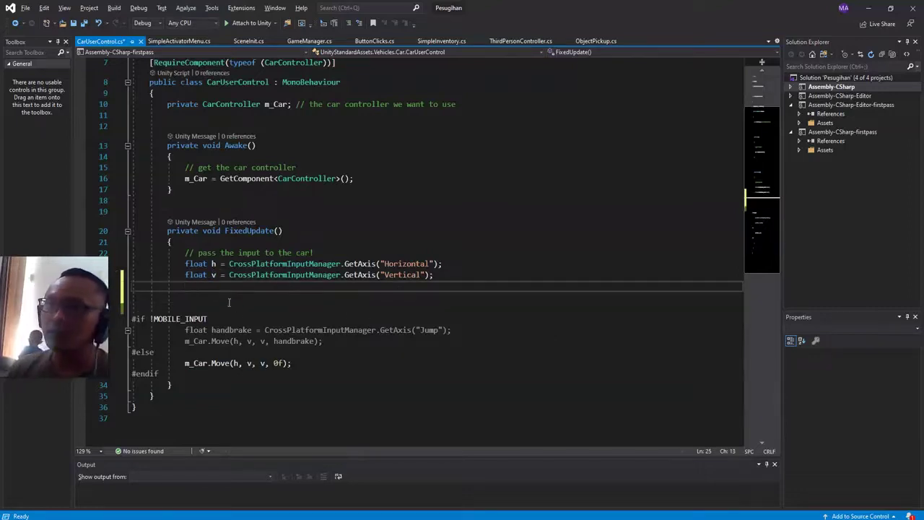
click(230, 298)
text(Debug)
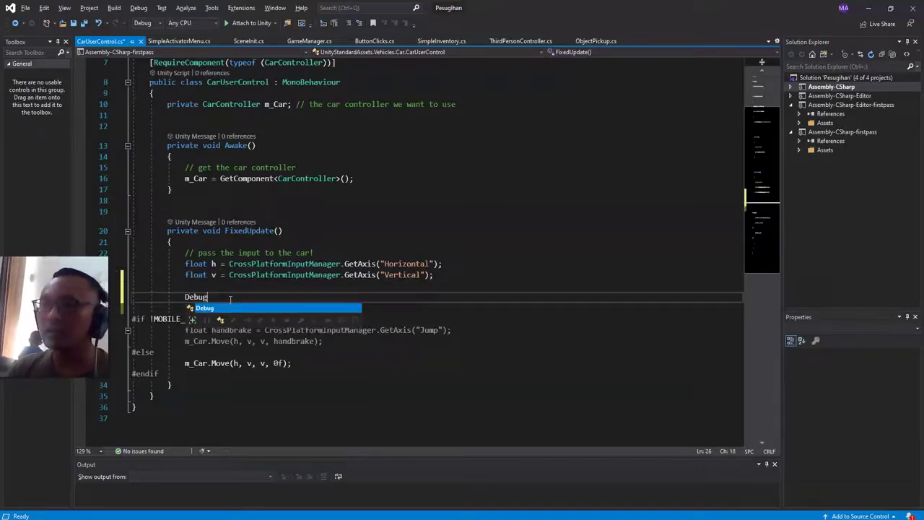
text(.Log(")
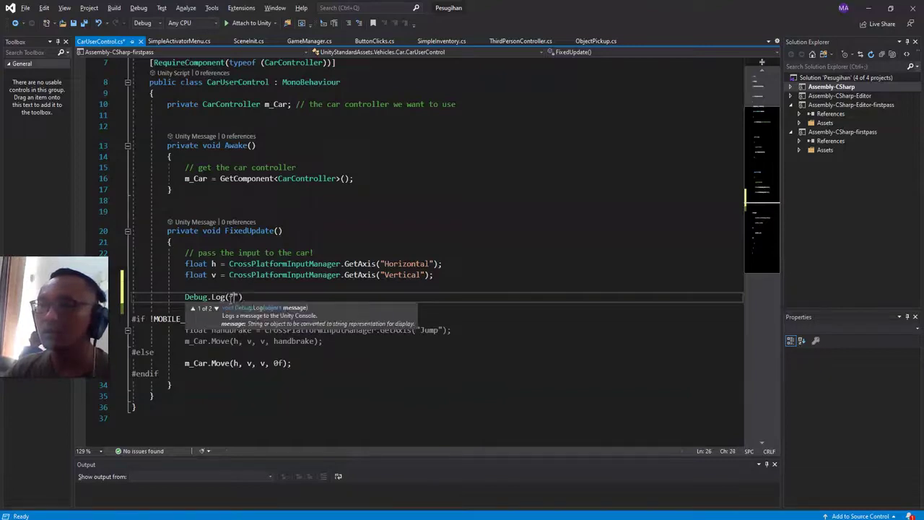
text(Value of V)
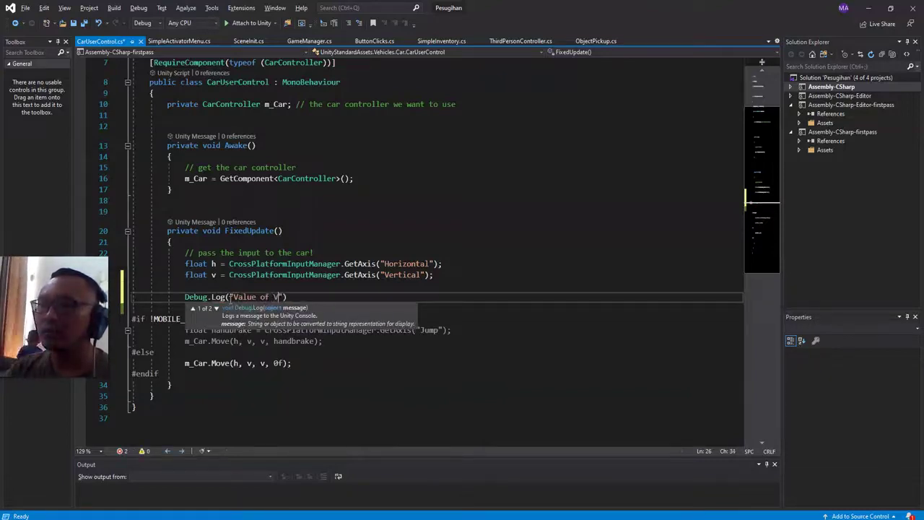
text(: " +)
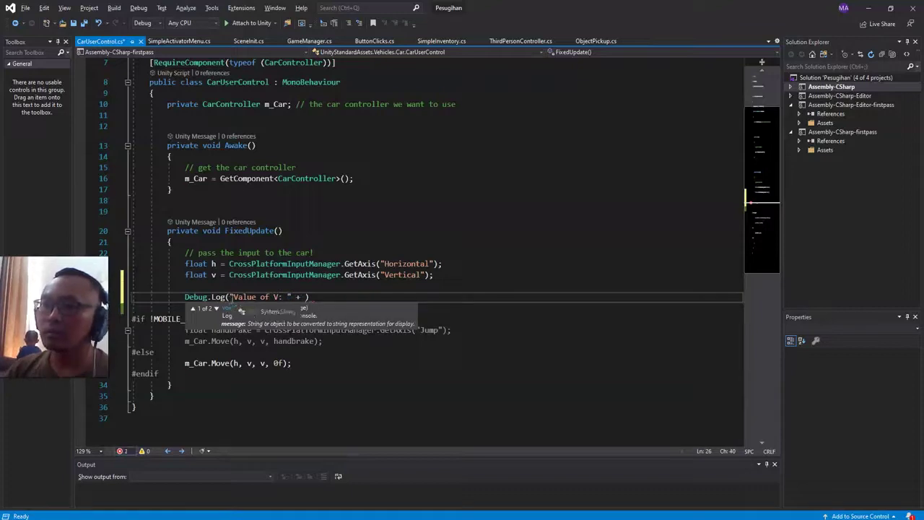
click(214, 275)
click(304, 297)
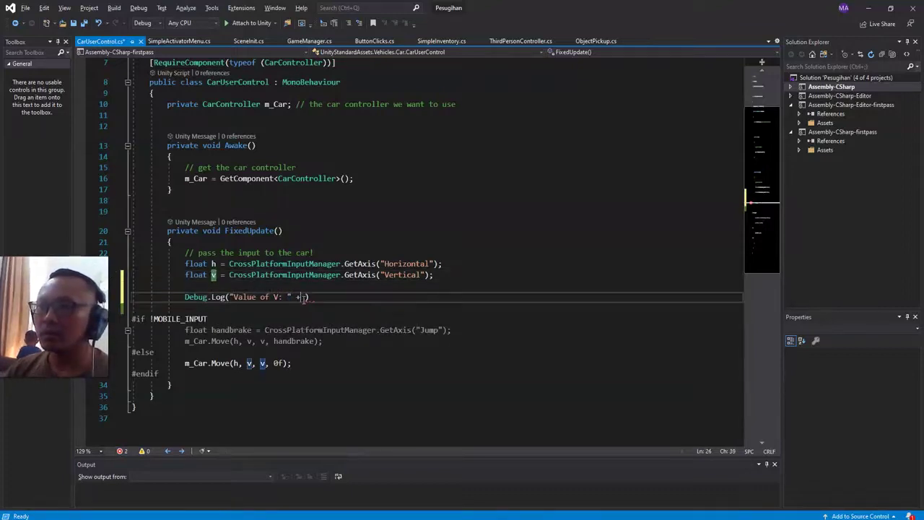
text(v)
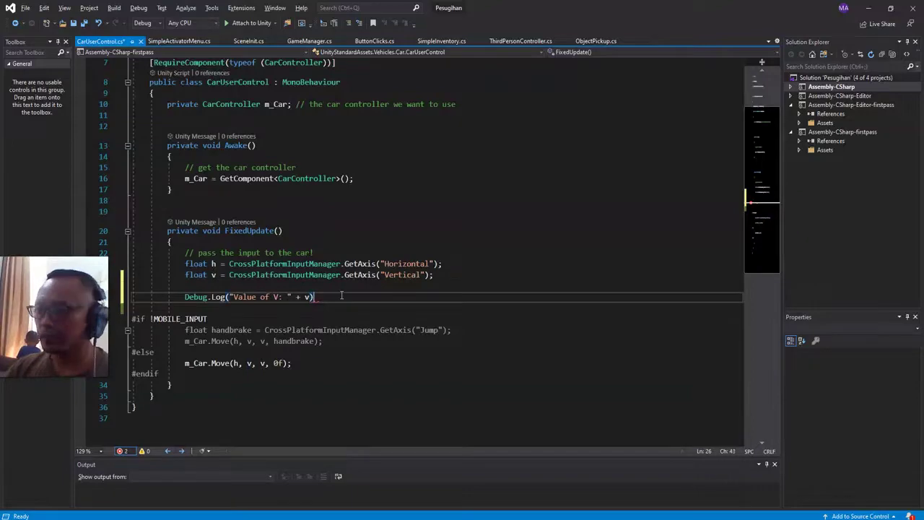
text(;)
key(ctrl+s)
key(alt+Tab)
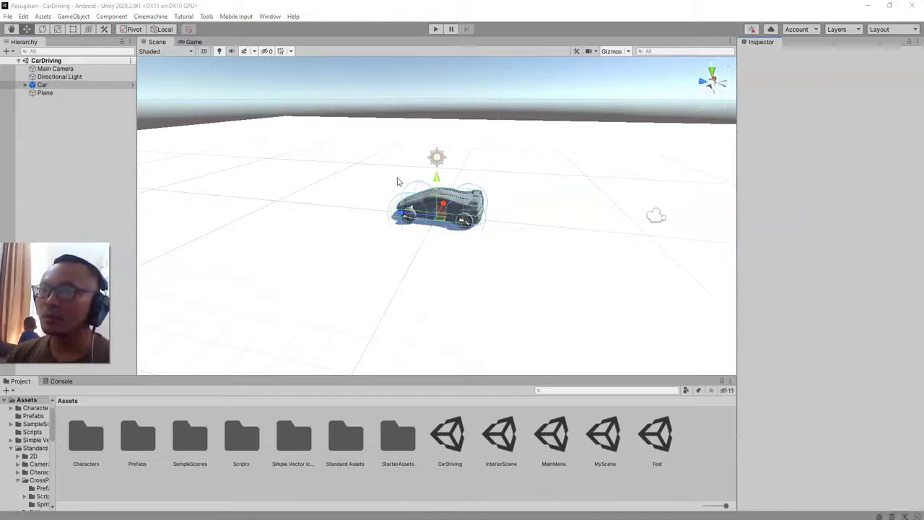
Step: Play the scene and check the Console logging Value of V: 0, then stop Play mode
click(435, 30)
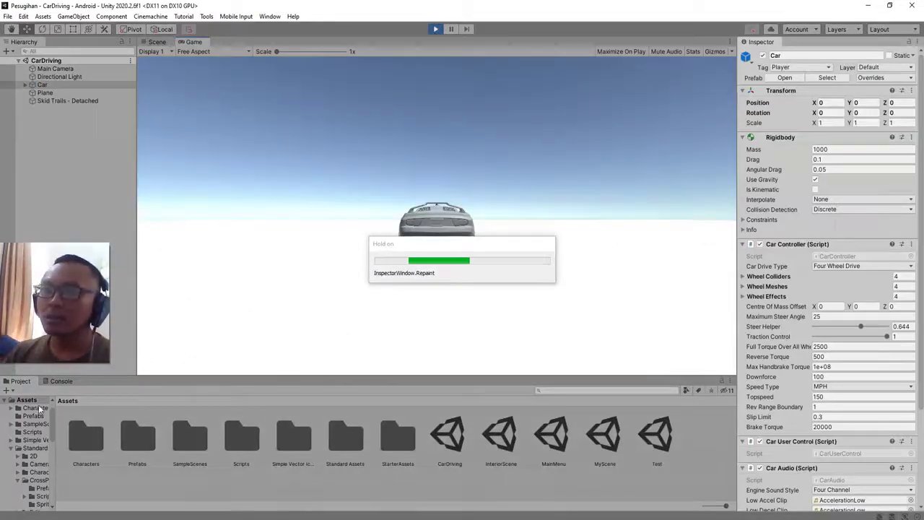
click(61, 380)
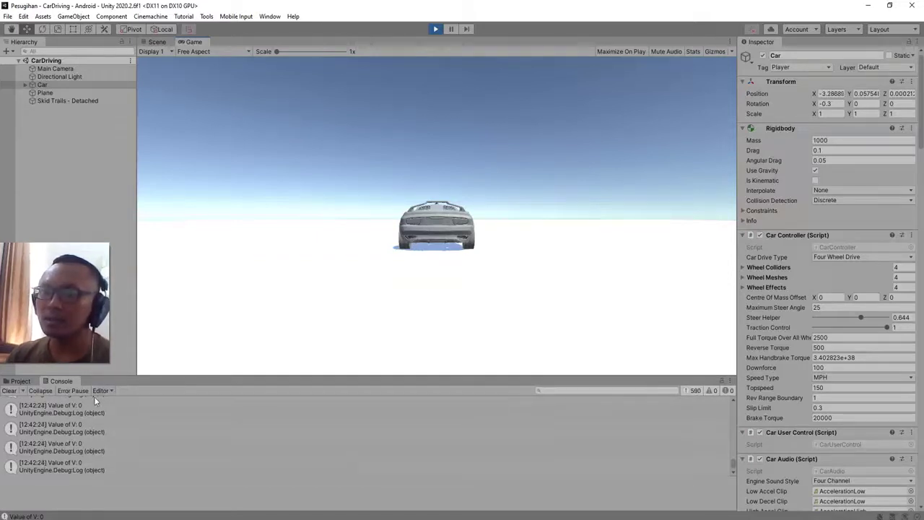
click(137, 405)
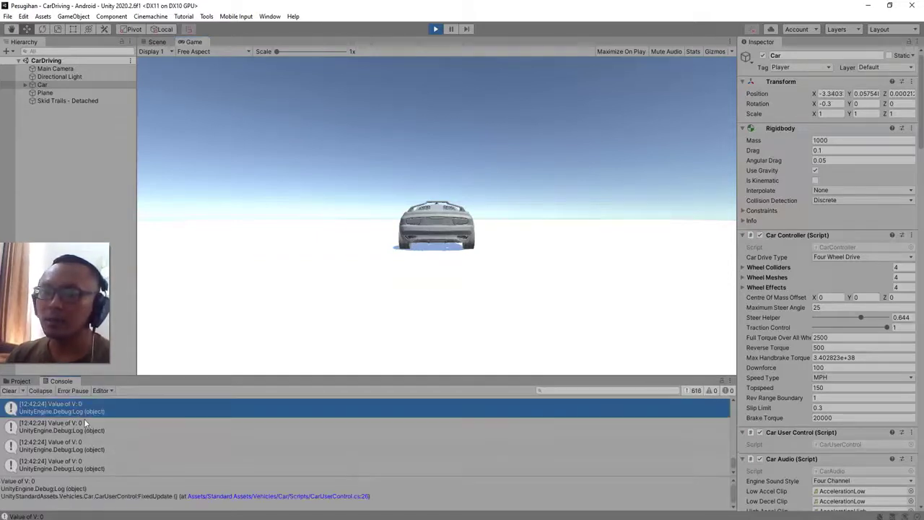
click(436, 30)
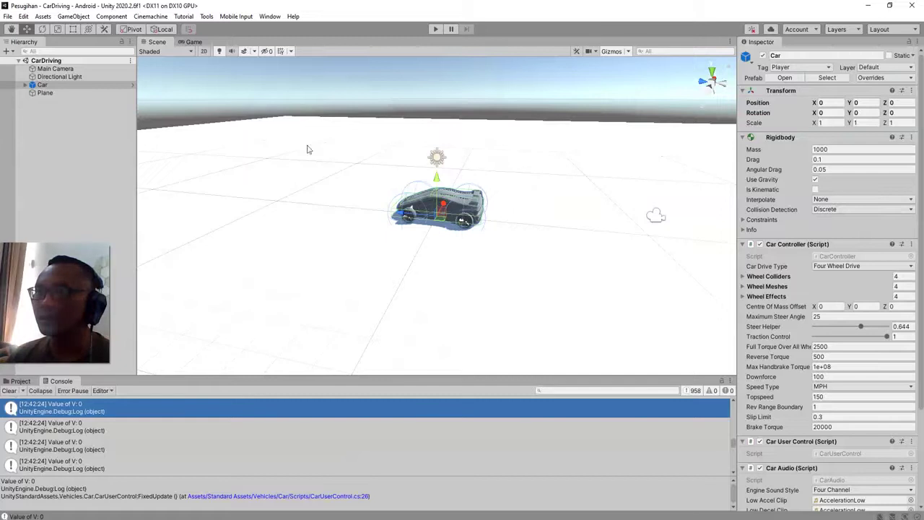
Step: Double-click a Value of V log entry to open CarUserControl.cs at the logging line
click(61, 166)
click(130, 445)
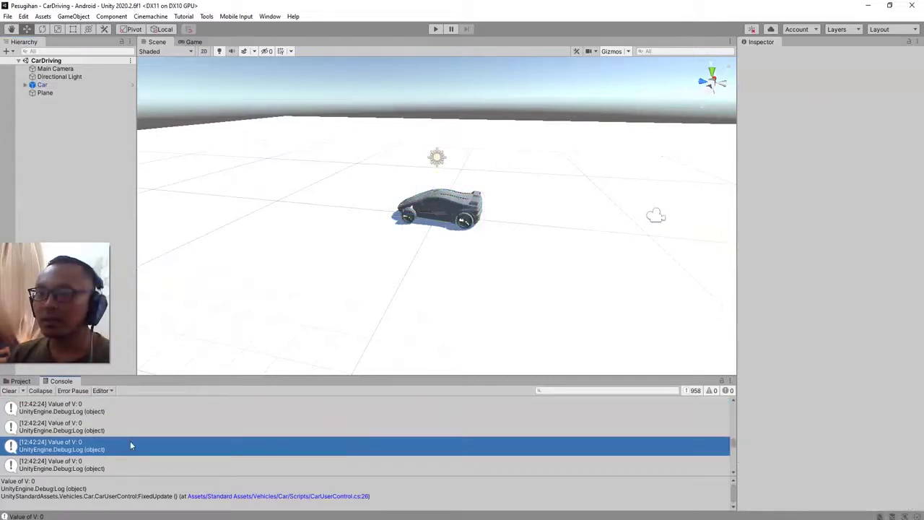
double_click(130, 445)
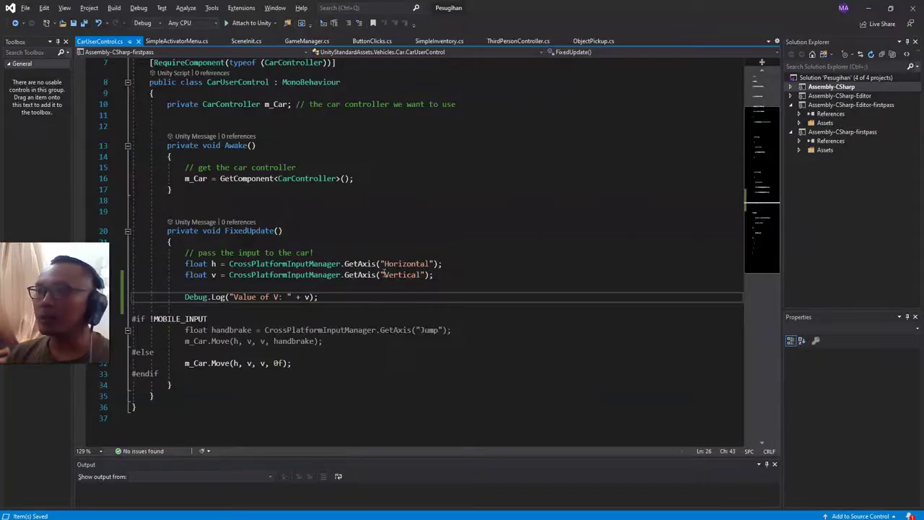
click(361, 274)
click(297, 296)
click(361, 275)
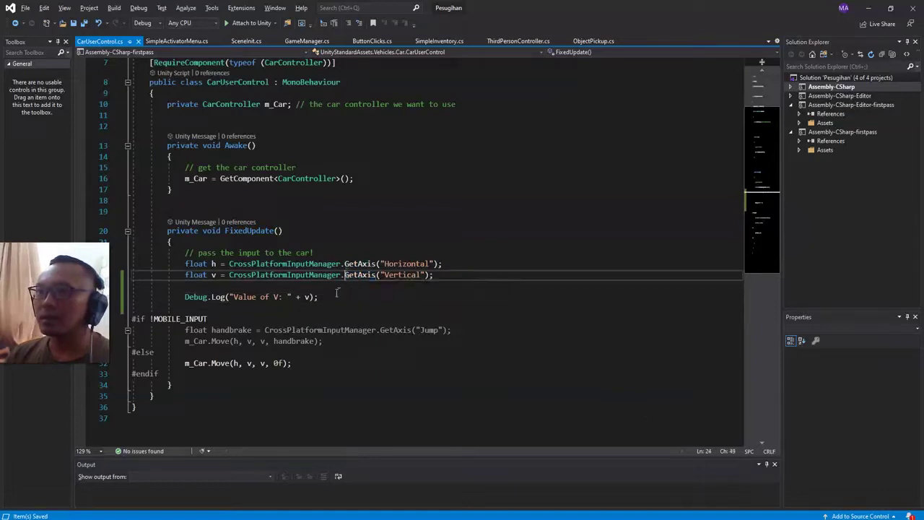
click(195, 274)
click(353, 264)
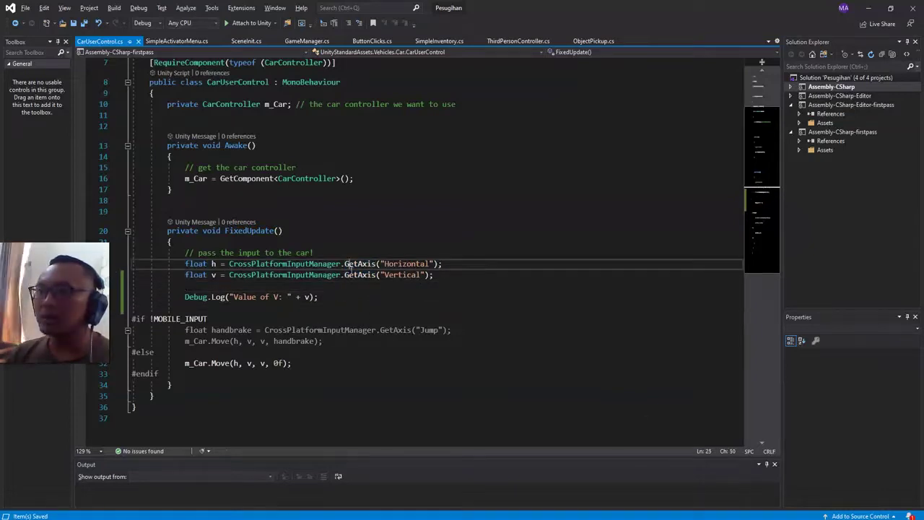
key(alt+Tab)
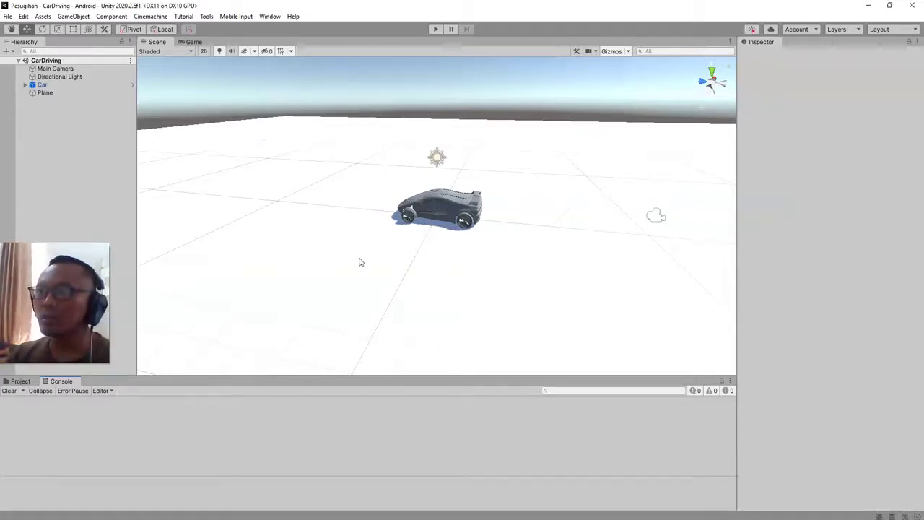
key(alt+Tab)
key(alt+Tab)
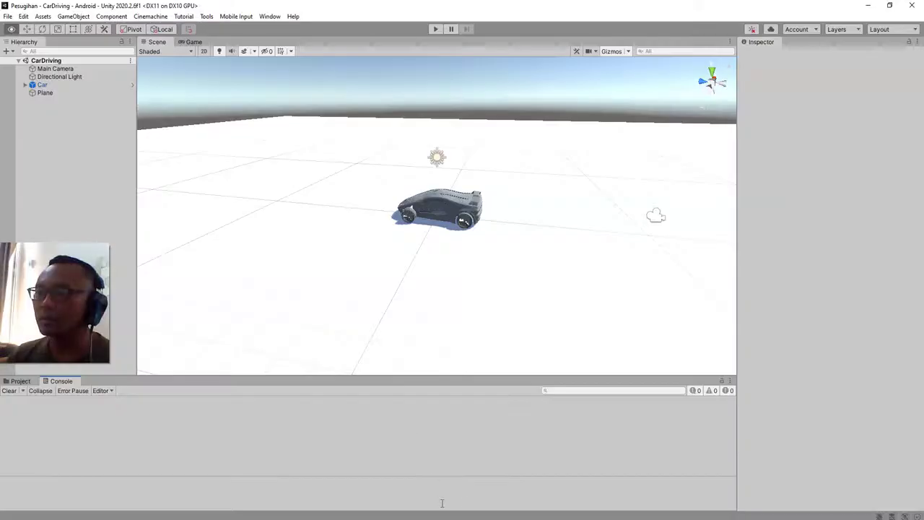
key(alt+Tab)
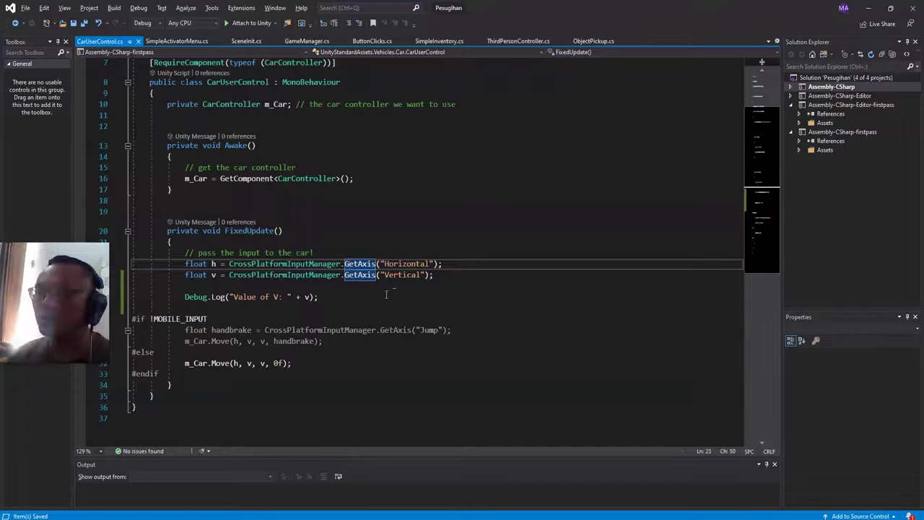
click(253, 275)
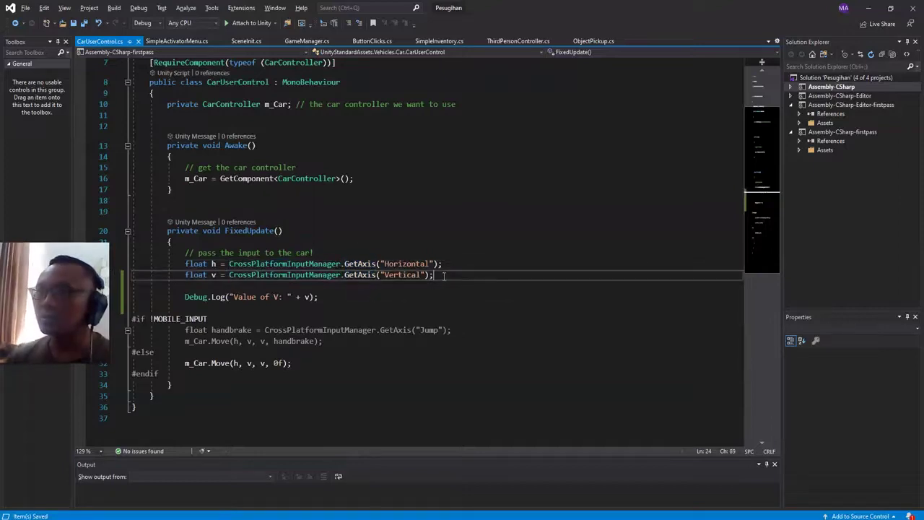
key(alt+Tab)
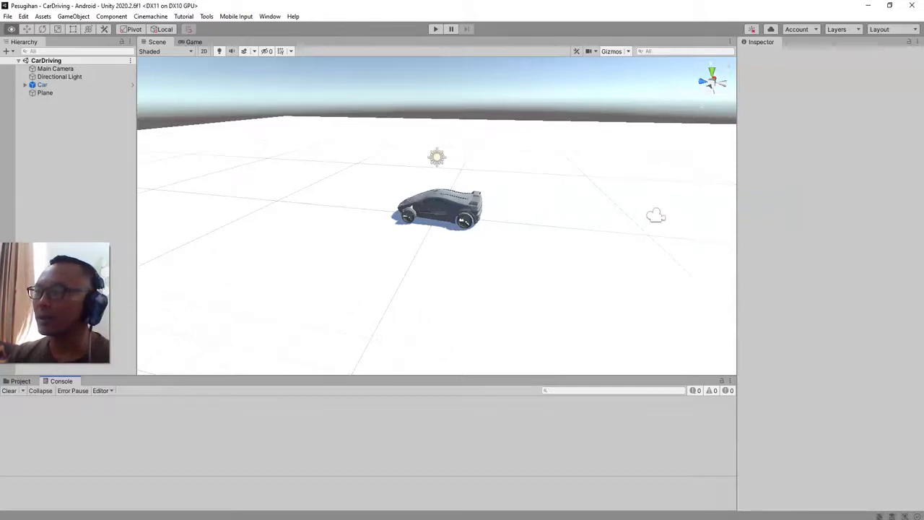
key(alt+Tab)
Step: Duplicate the Vertical GetAxis line and comment out the original
click(275, 274)
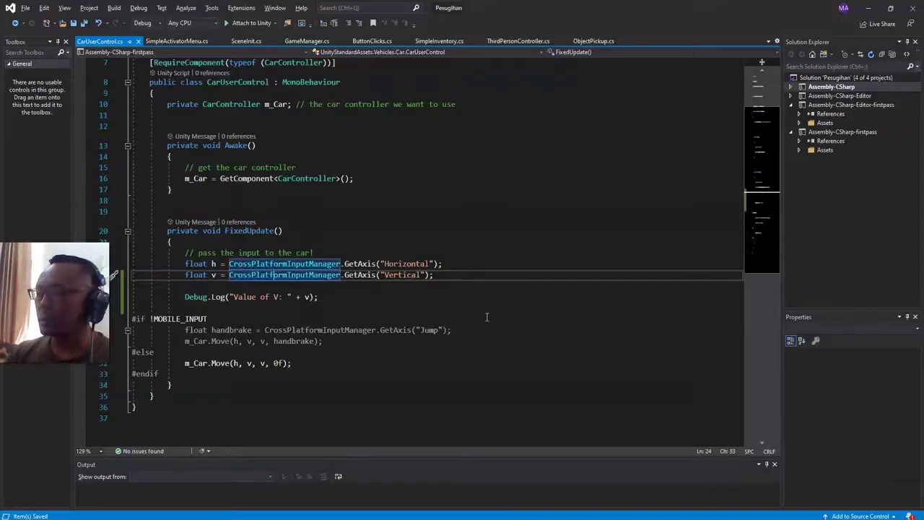
key(Home)
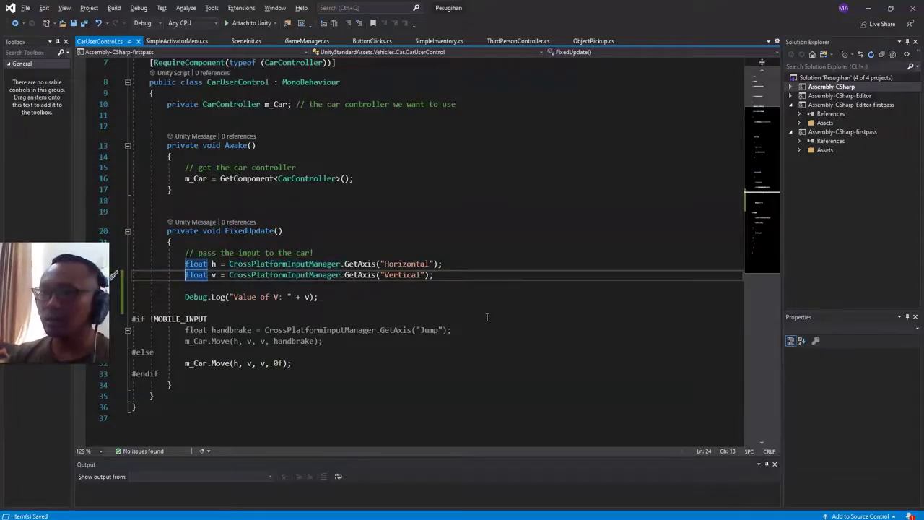
key(ctrl+d)
key(ctrl+k)
key(ctrl+c)
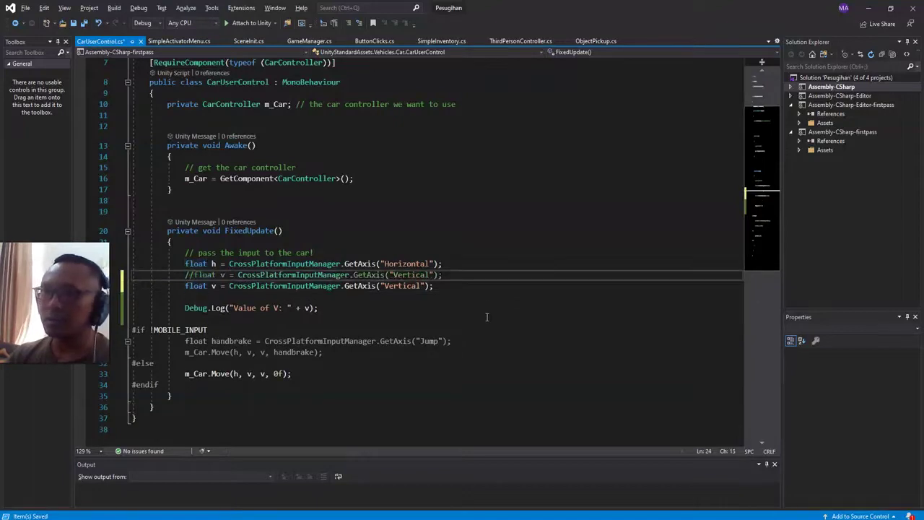
key(Right)
key(Right)
Step: Replace the GetAxis call on the active line so float v = 1f, and save
key(Down)
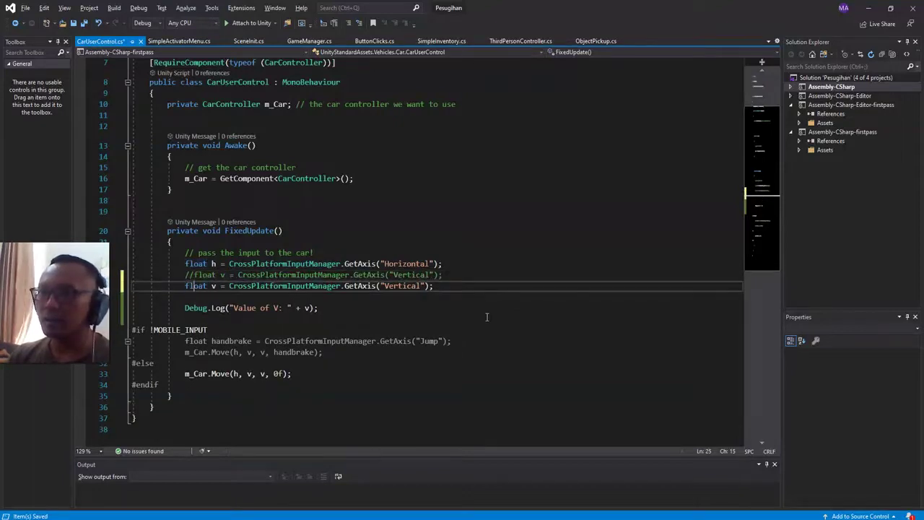
key(shift+End)
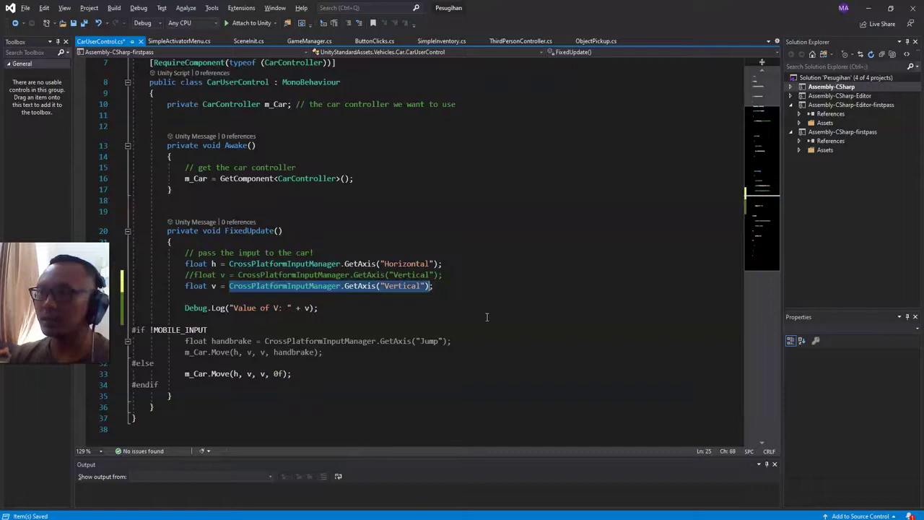
text(1;)
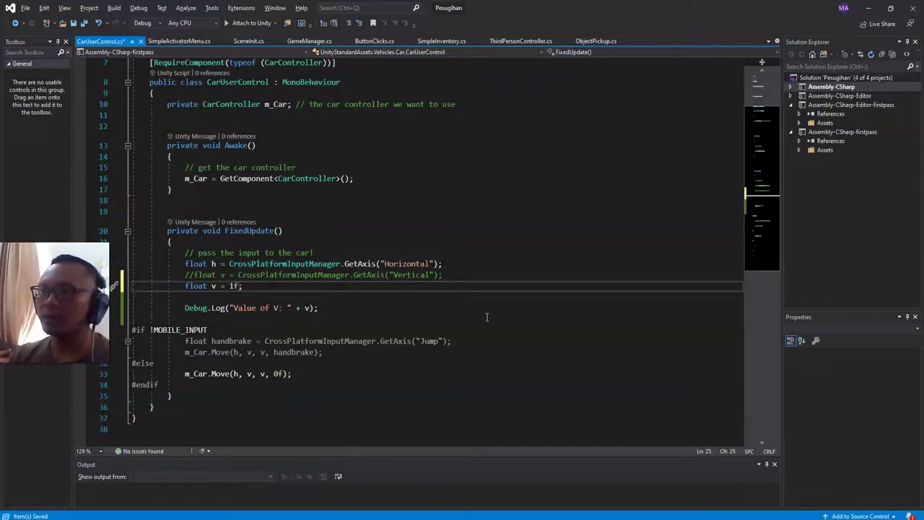
click(309, 307)
key(Up)
key(Up)
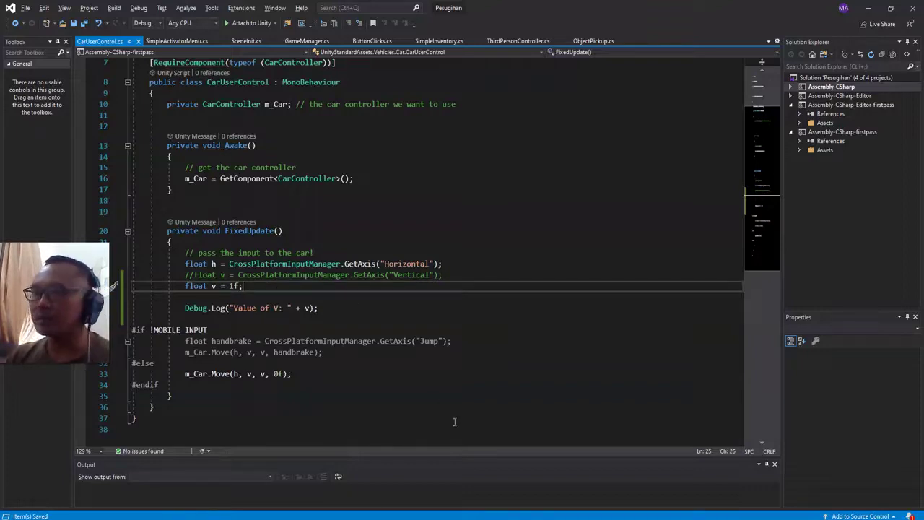
key(alt+Tab)
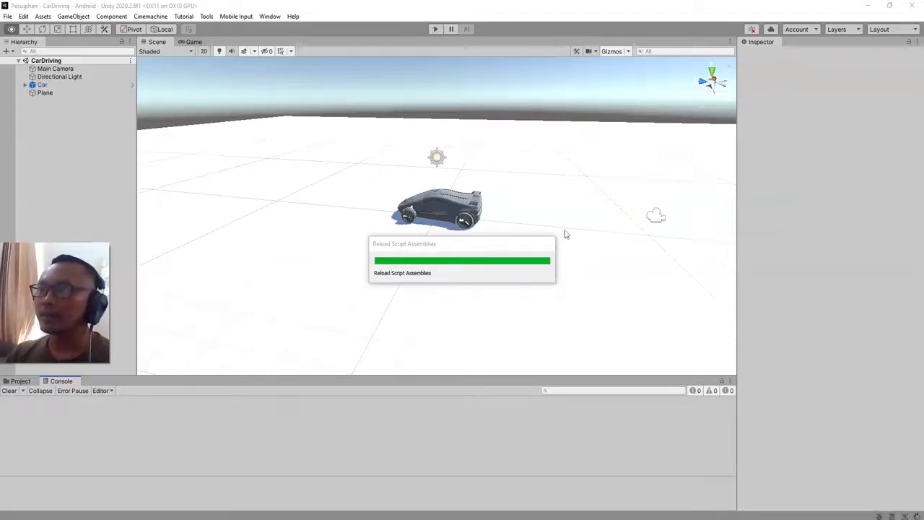
Step: Run Play mode with the Car framed in Scene view, stopping after 638 Value of V: 1 logs
key(alt+Tab)
key(alt+Tab)
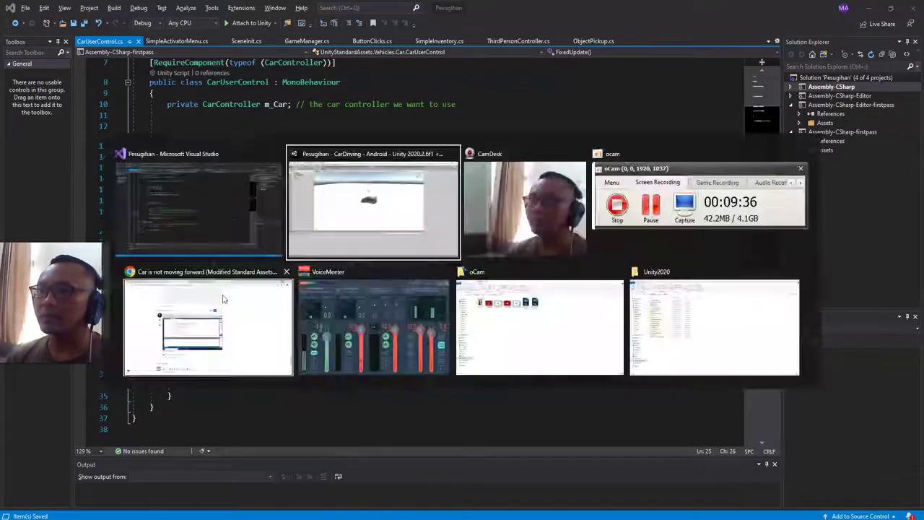
key(alt+Tab)
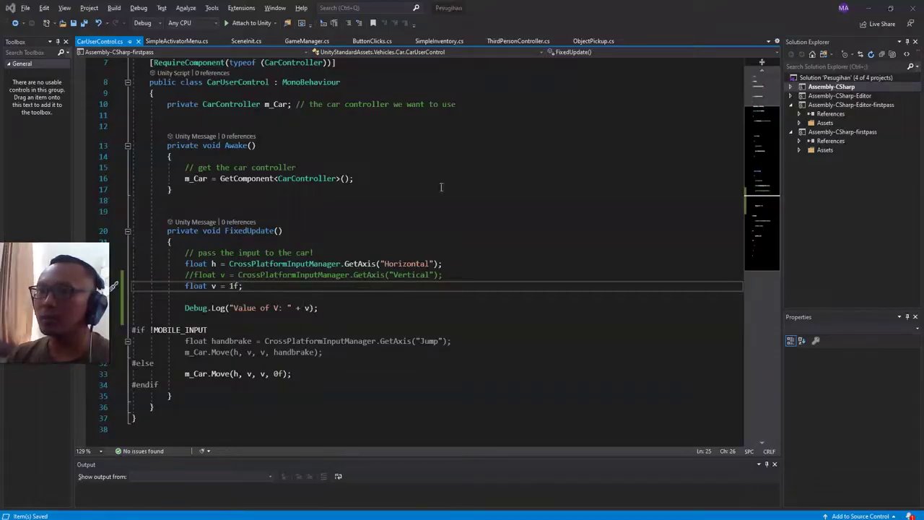
key(alt+Tab)
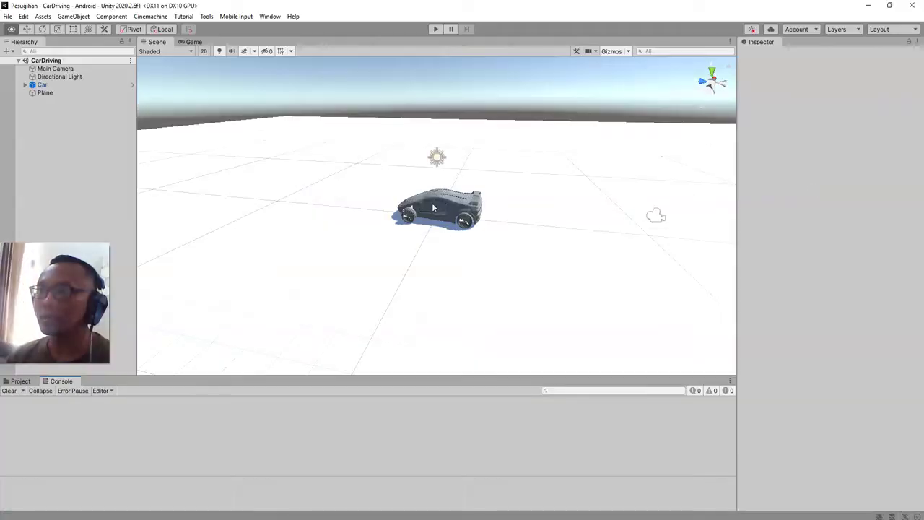
click(437, 30)
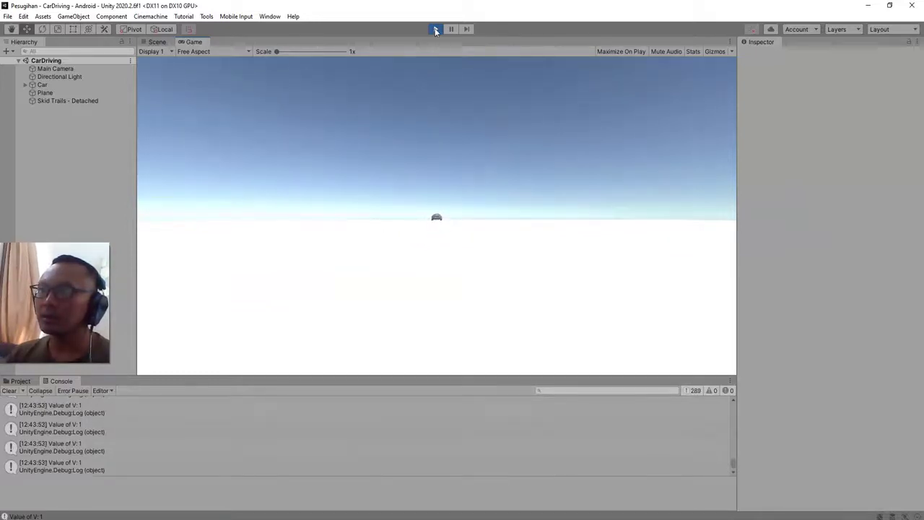
click(157, 44)
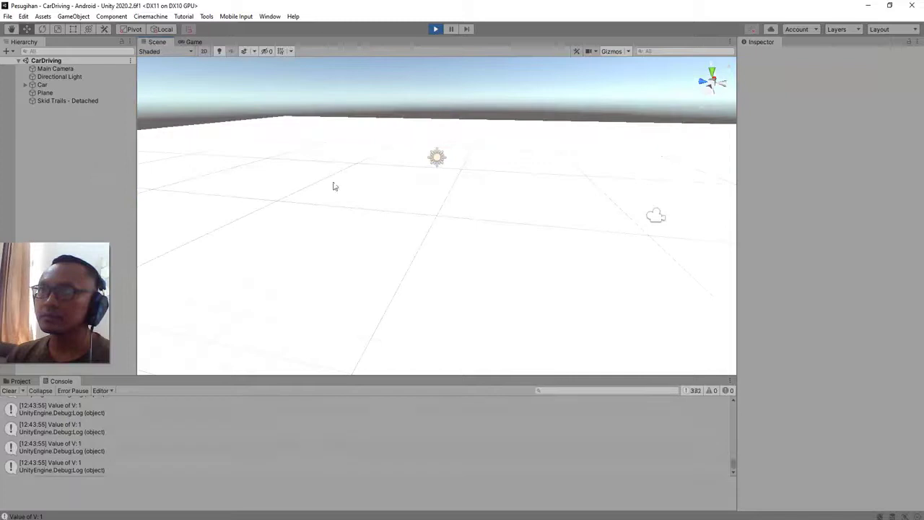
click(47, 85)
key(f)
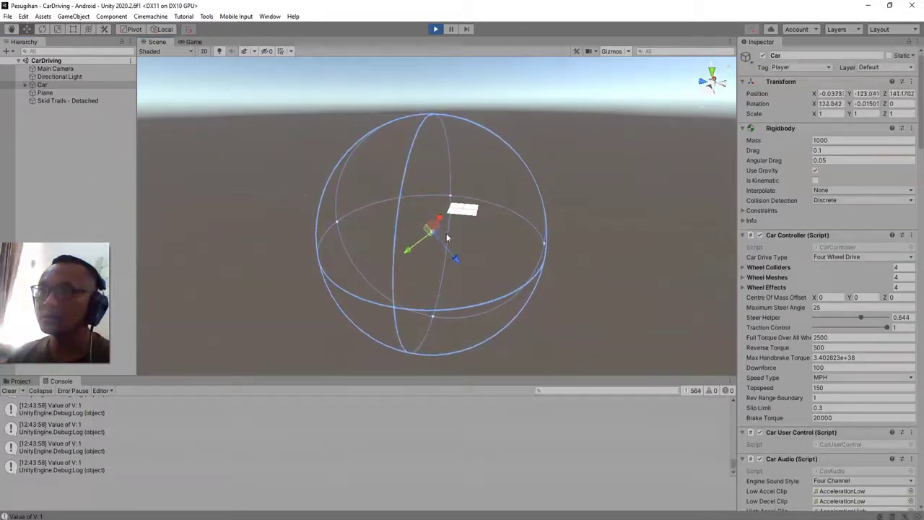
click(436, 28)
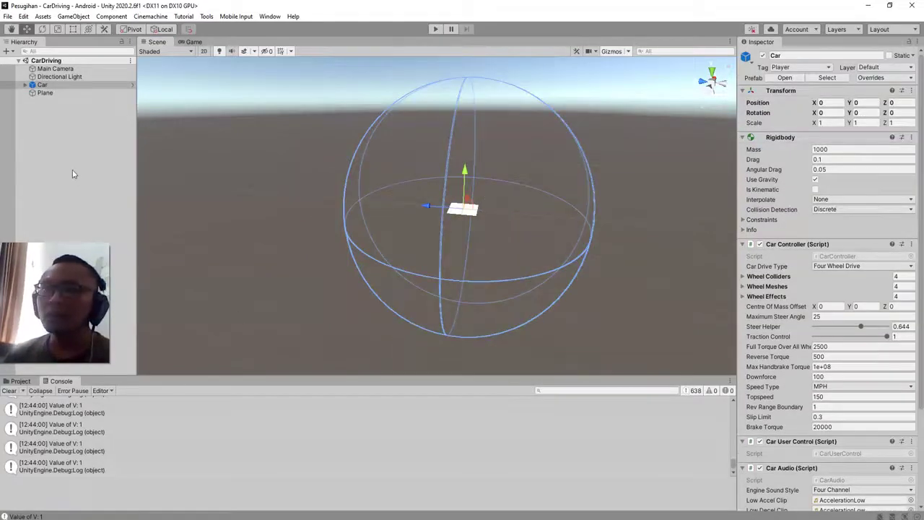
key(ctrl+shift+d)
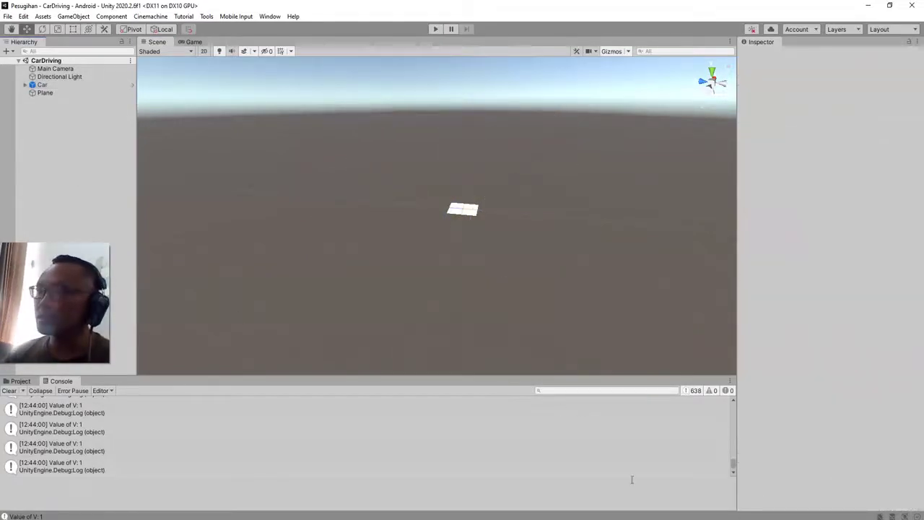
key(alt+Tab)
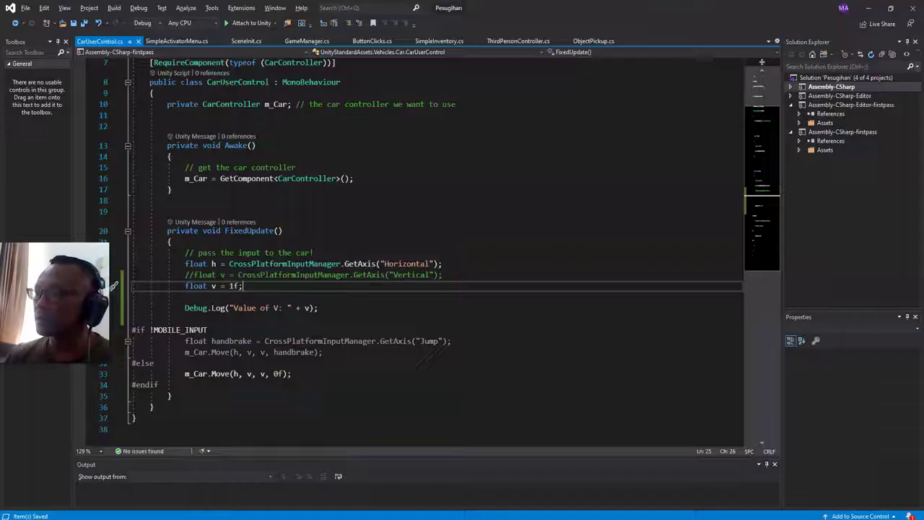
Step: Review FixedUpdate: the commented Vertical line, float v = 1f, and the Debug.Log line
click(251, 296)
key(Up)
key(Up)
key(Up)
key(Down)
key(Down)
key(Down)
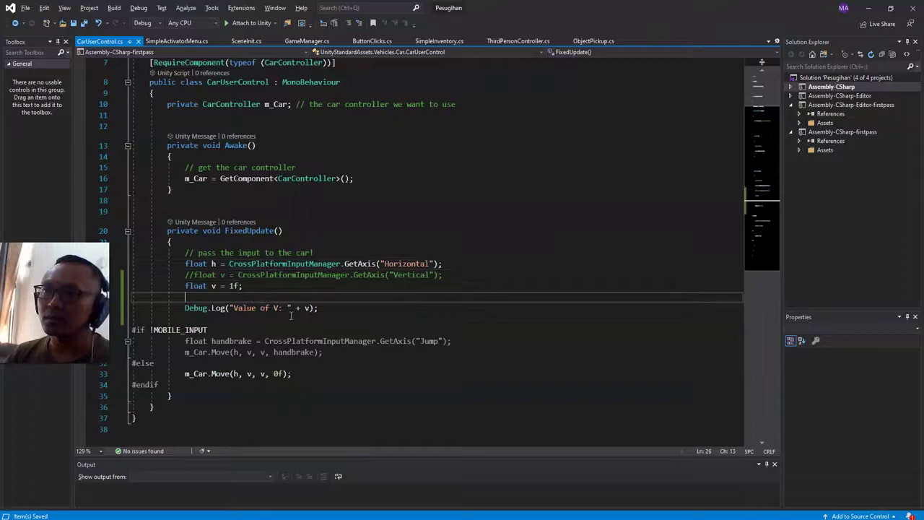
key(Down)
key(End)
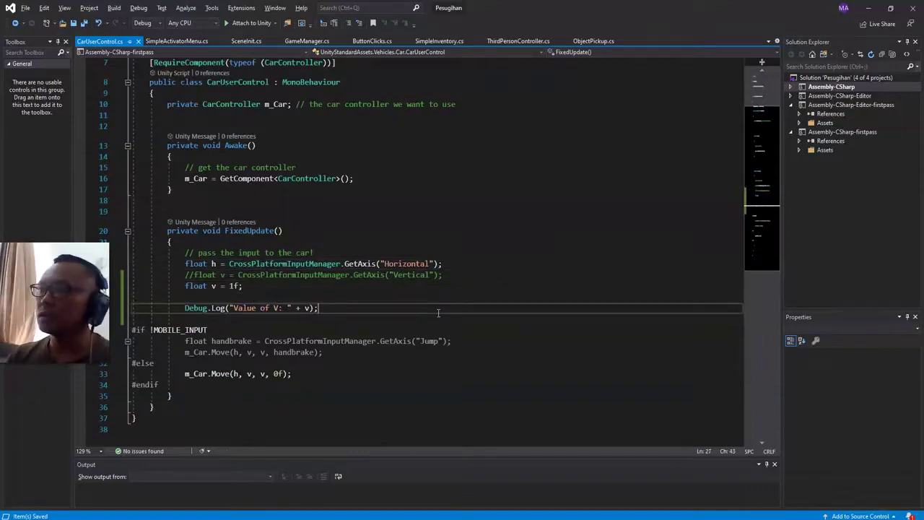
key(Up)
key(Up)
key(Up)
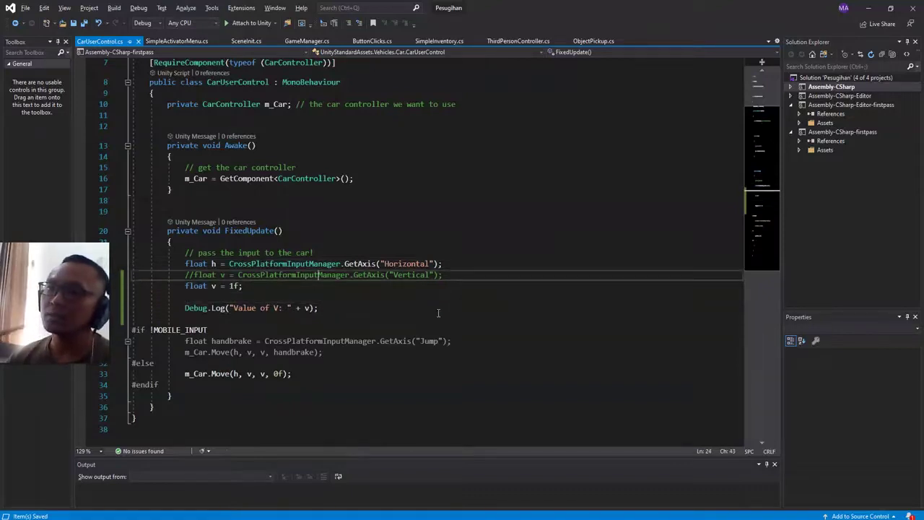
key(Home)
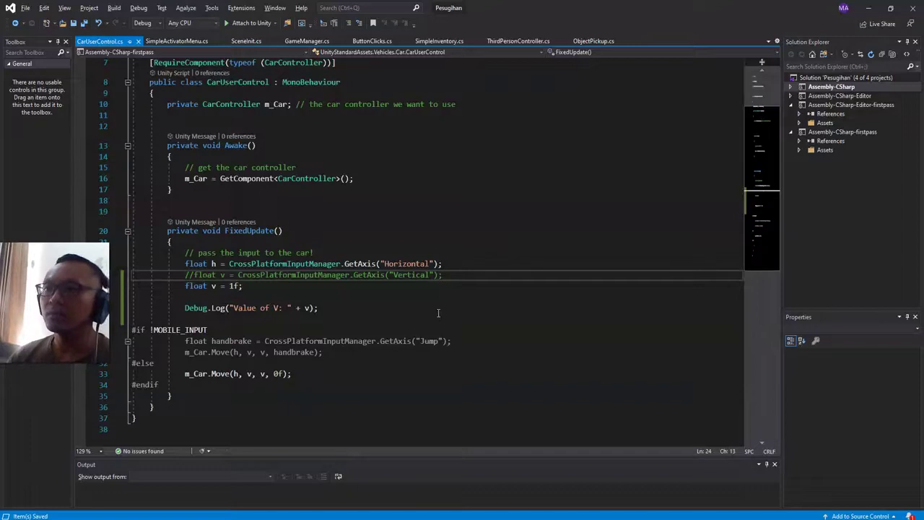
click(255, 517)
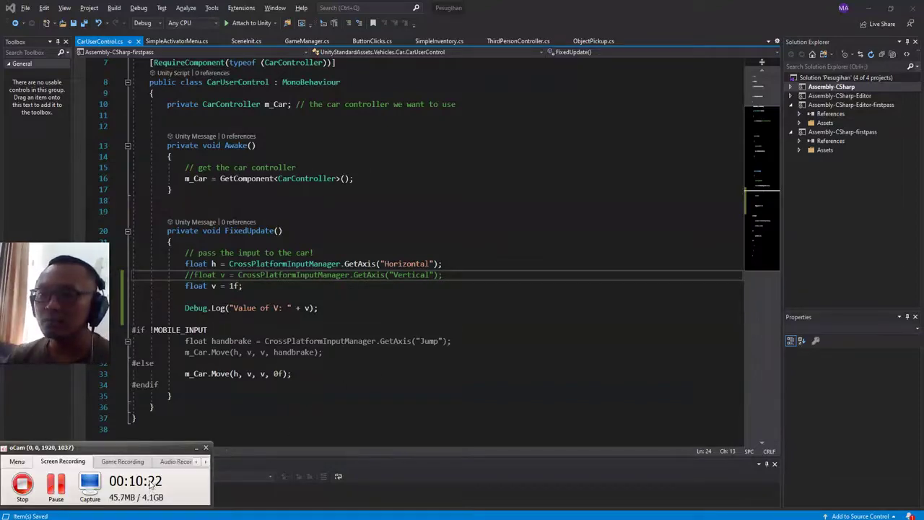
click(247, 275)
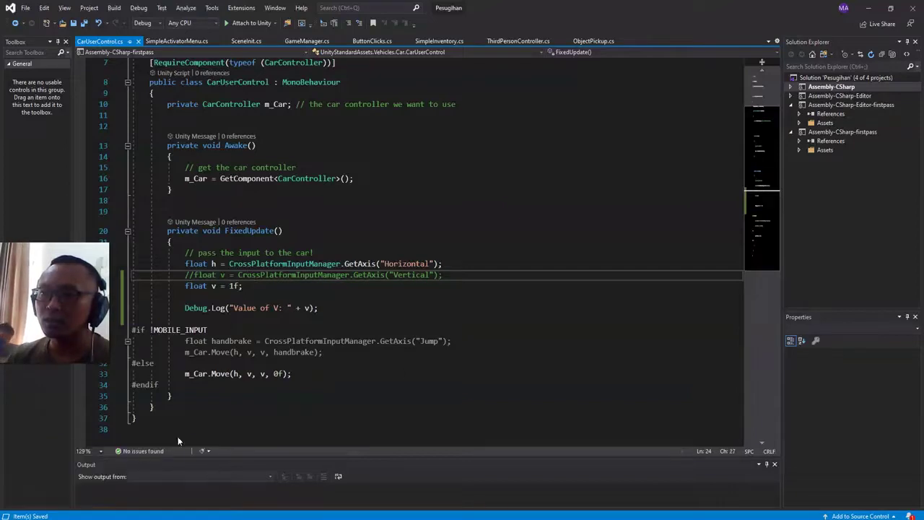
click(260, 275)
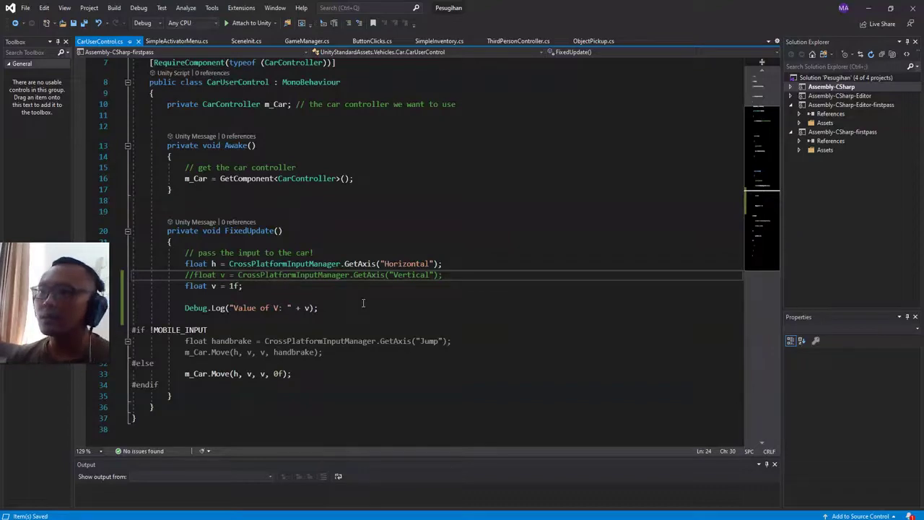
click(335, 287)
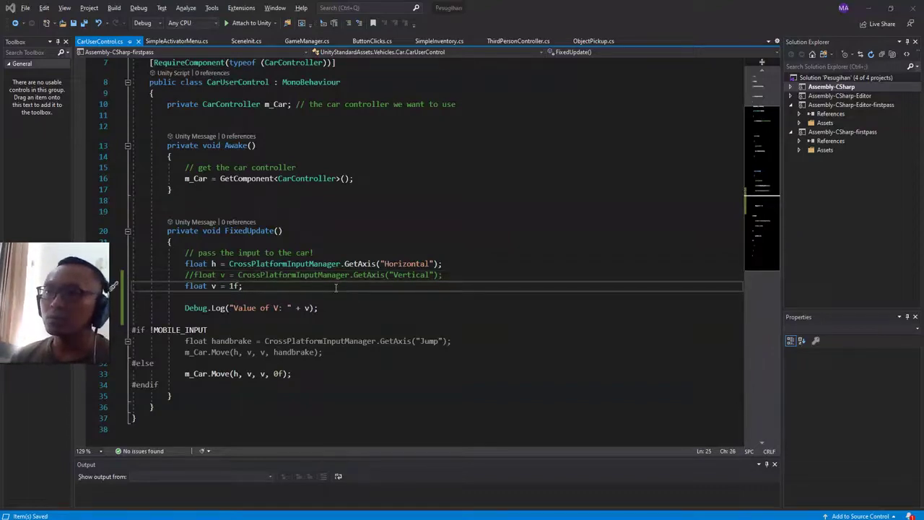
click(184, 115)
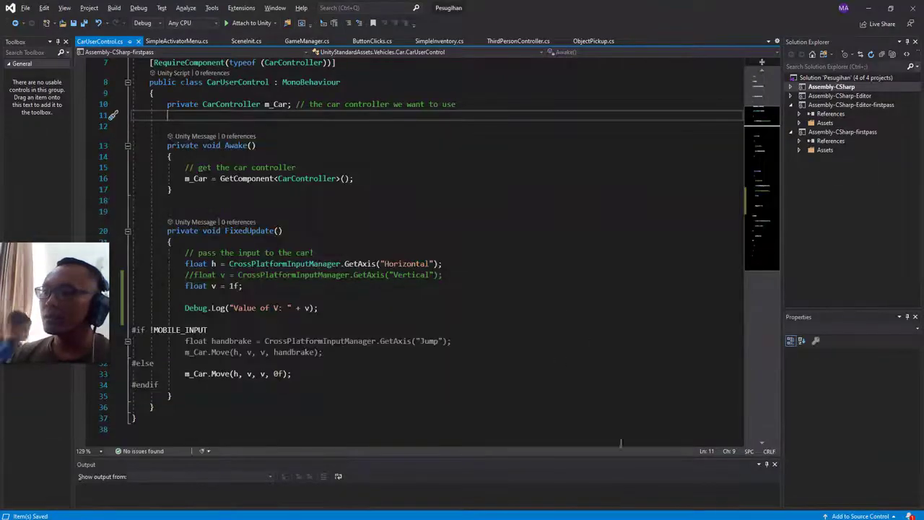
click(573, 296)
Step: Back in Unity, clear the Console and show the Assets folder with its scenes
key(alt+Tab)
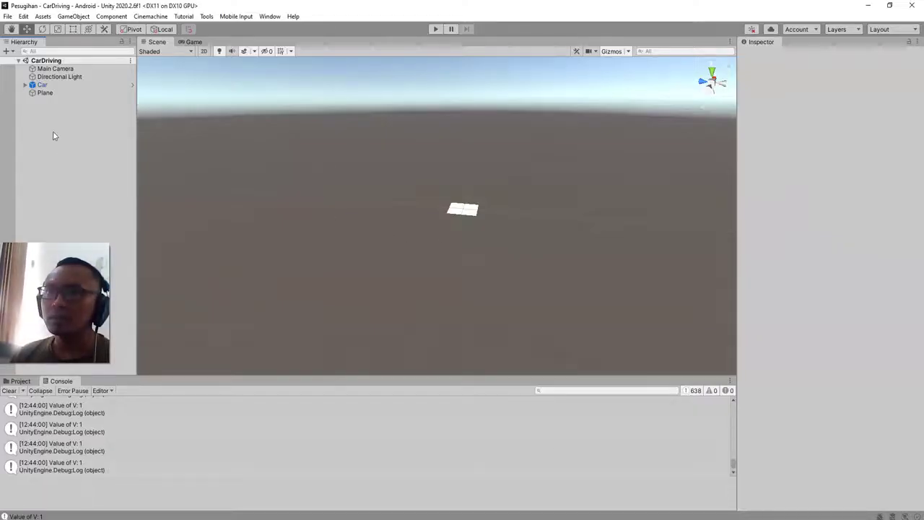
click(42, 84)
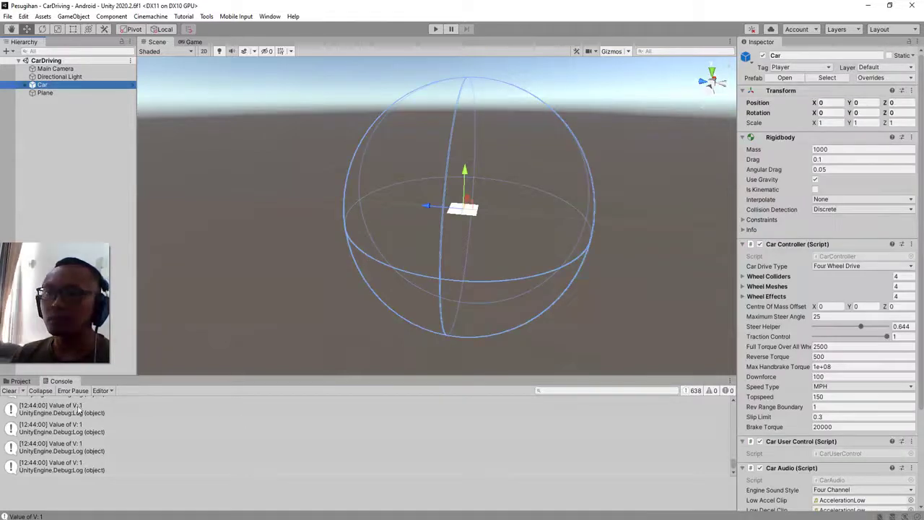
click(8, 391)
click(20, 380)
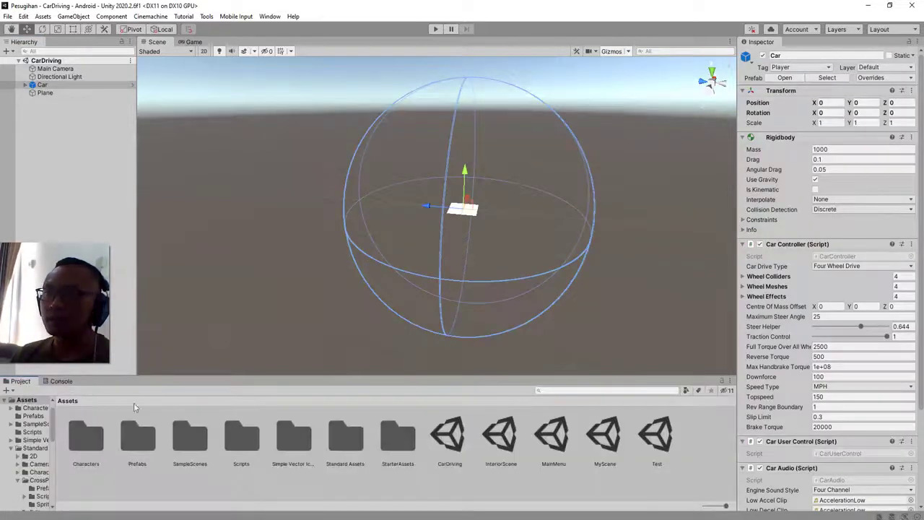
click(555, 482)
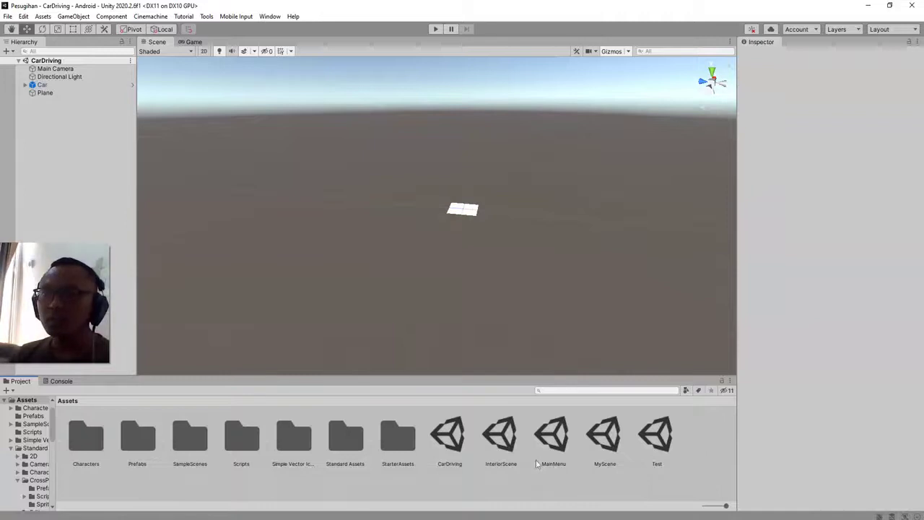